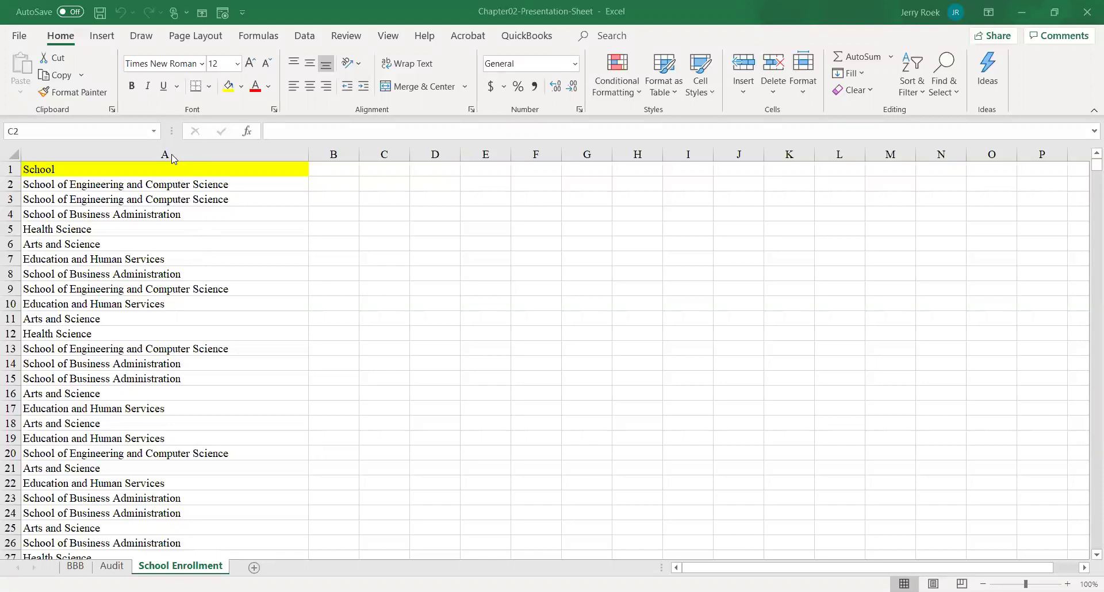
Select the School column A and start a new PivotTable from it on the Insert tab.
{"action": "left_click", "coordinate": [155, 152]}
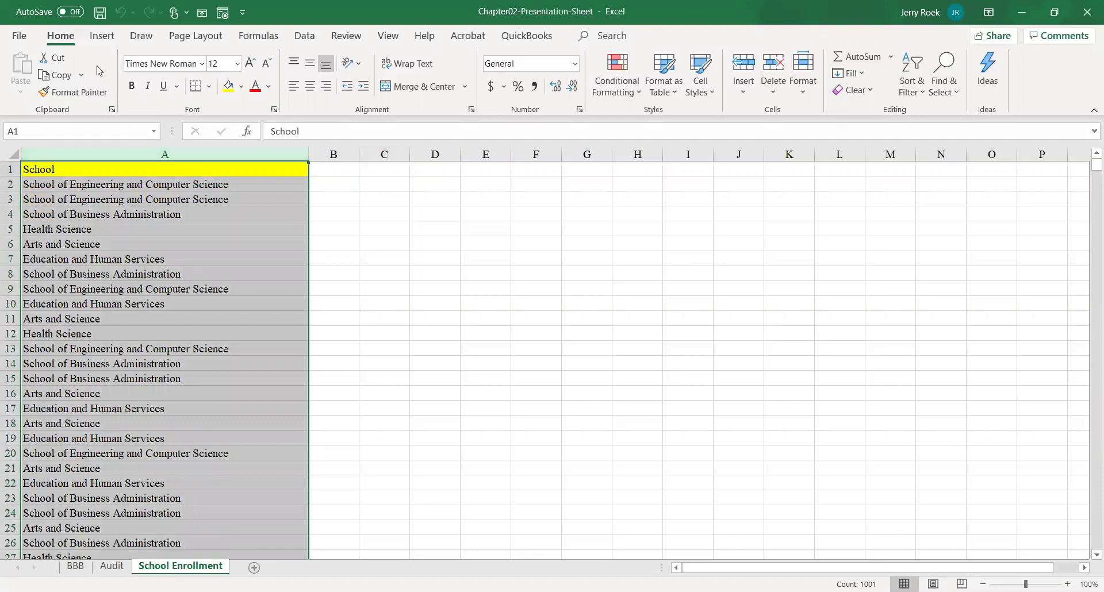
{"action": "left_click", "coordinate": [101, 36]}
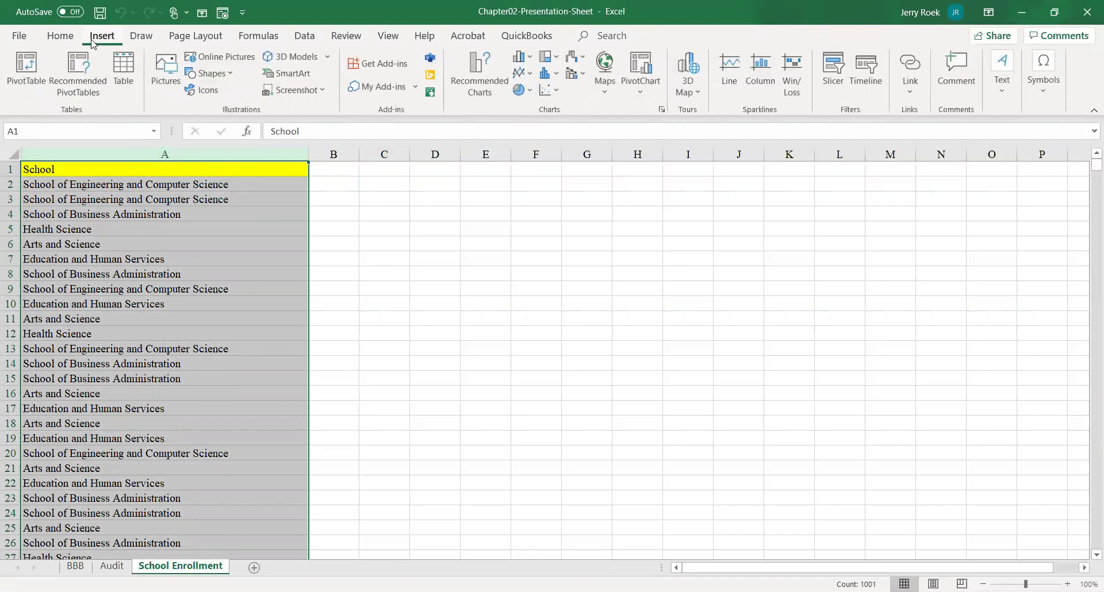
{"action": "left_click", "coordinate": [26, 66]}
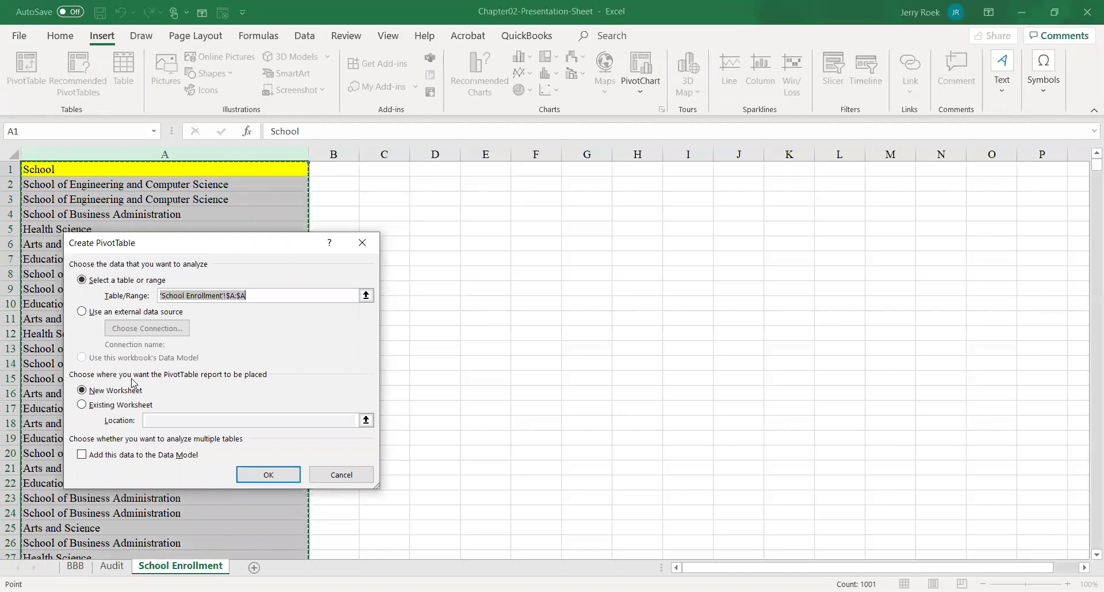
Put the empty PivotTable on the existing School Enrollment sheet at cell D2.
{"action": "left_click", "coordinate": [81, 405]}
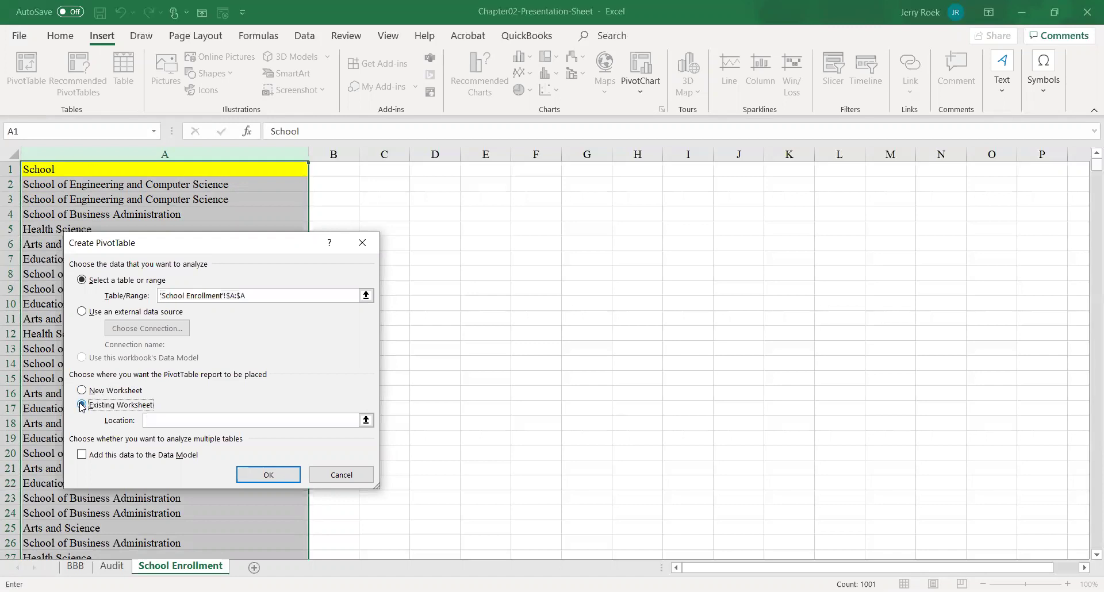
{"action": "left_click", "coordinate": [366, 421]}
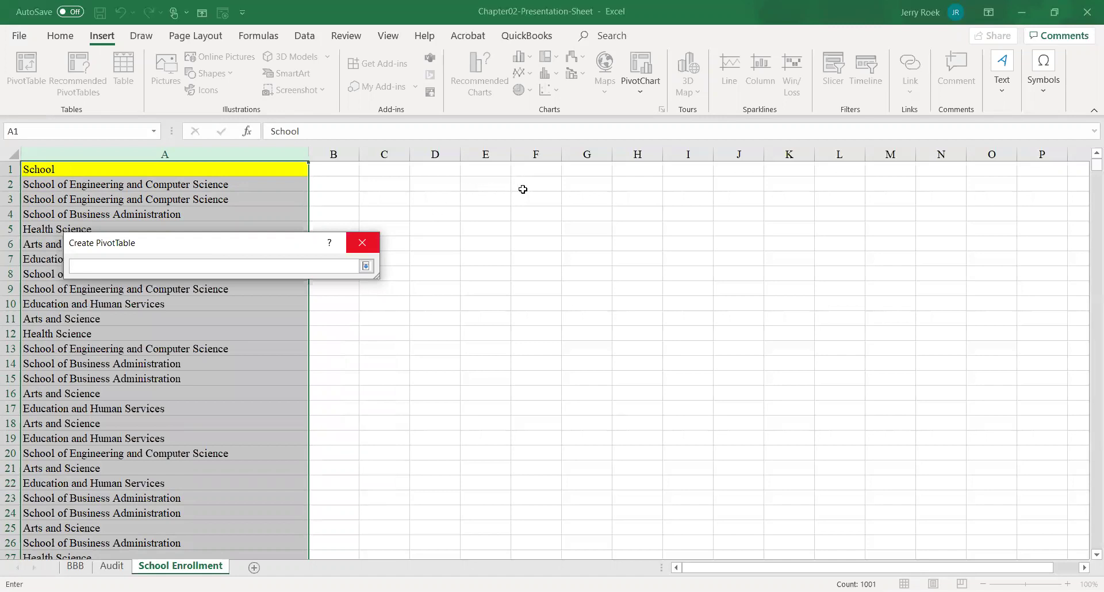
{"action": "left_click", "coordinate": [442, 185]}
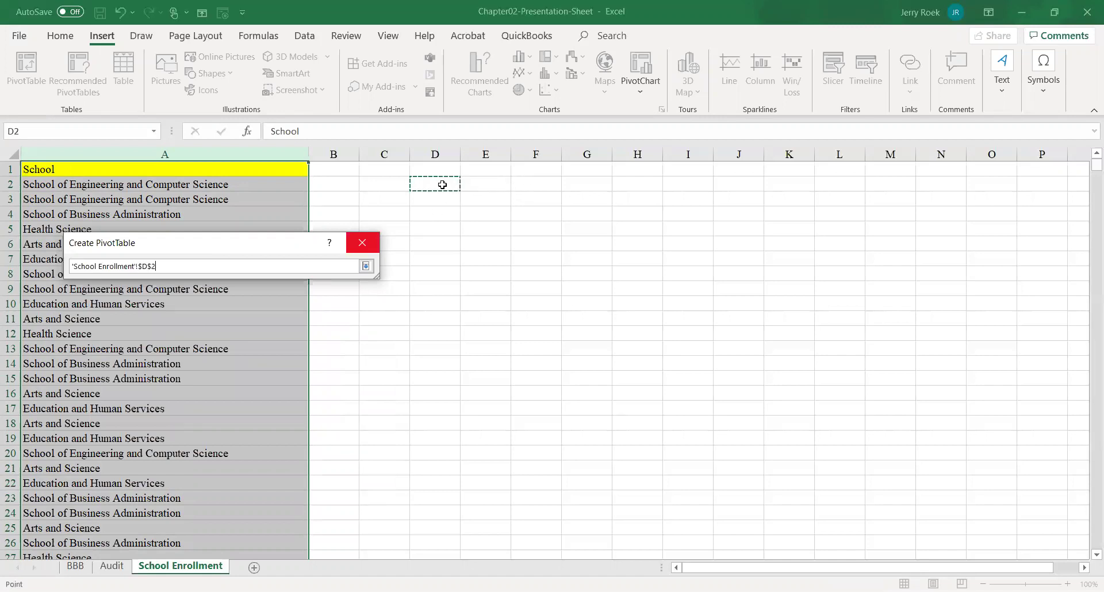
{"action": "left_click", "coordinate": [366, 267]}
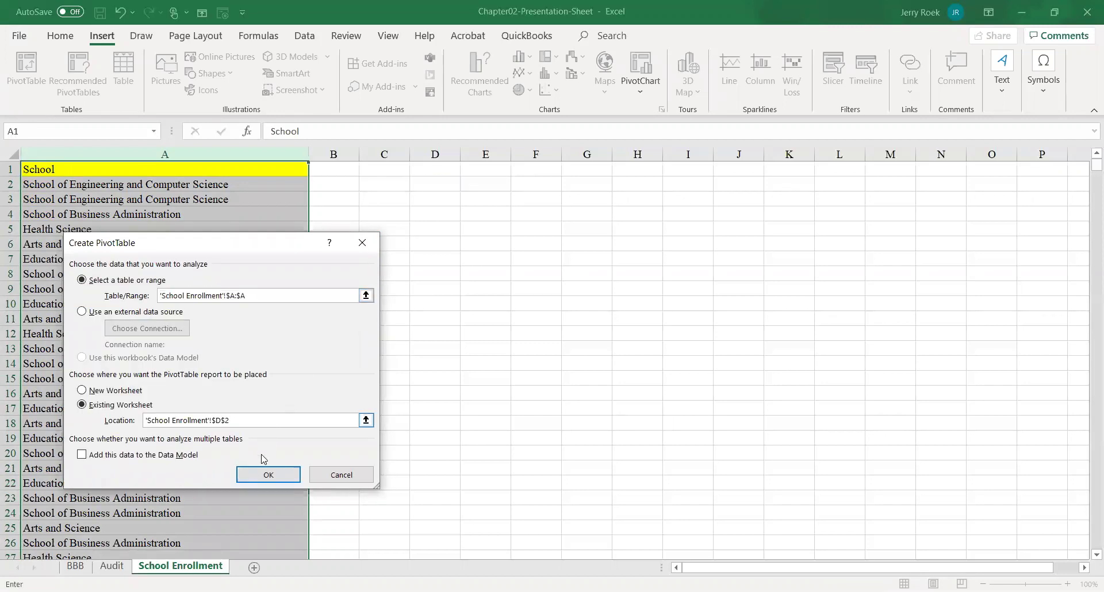
{"action": "left_click", "coordinate": [262, 475]}
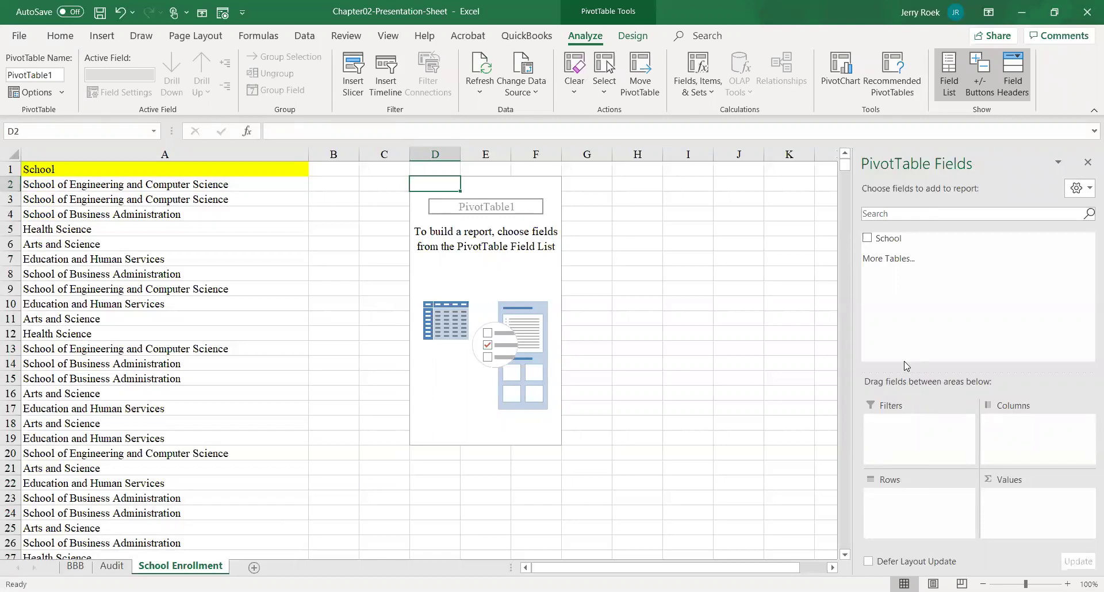
Add School to Rows and Values, giving counts 204, 187, 192, 214, 203 totaling 1000.
{"action": "left_click", "coordinate": [868, 239]}
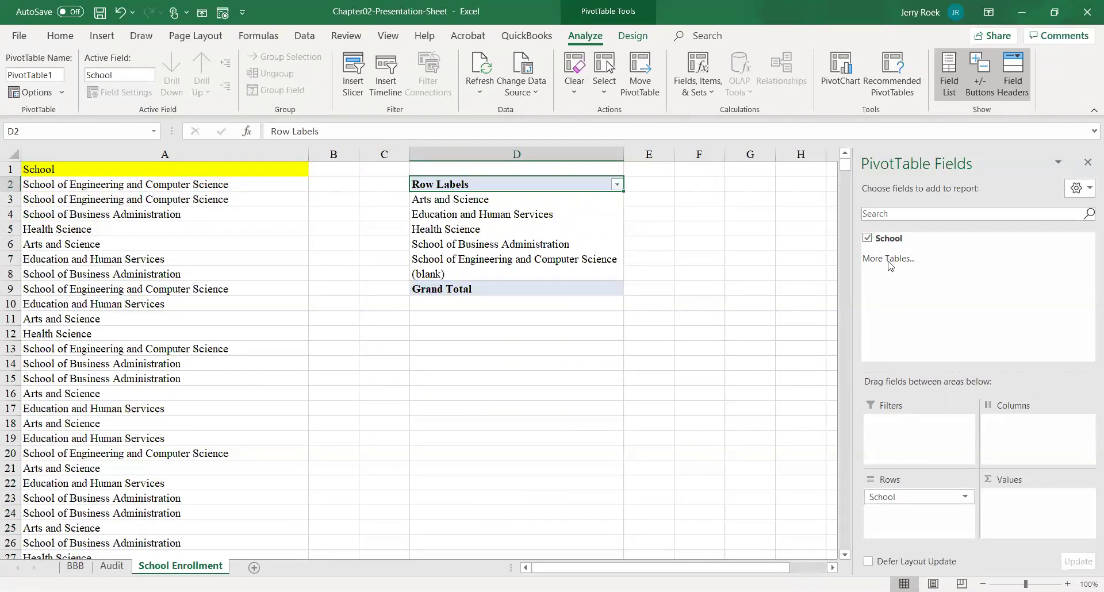
{"action": "left_click_drag", "start_coordinate": [889, 238], "coordinate": [996, 498]}
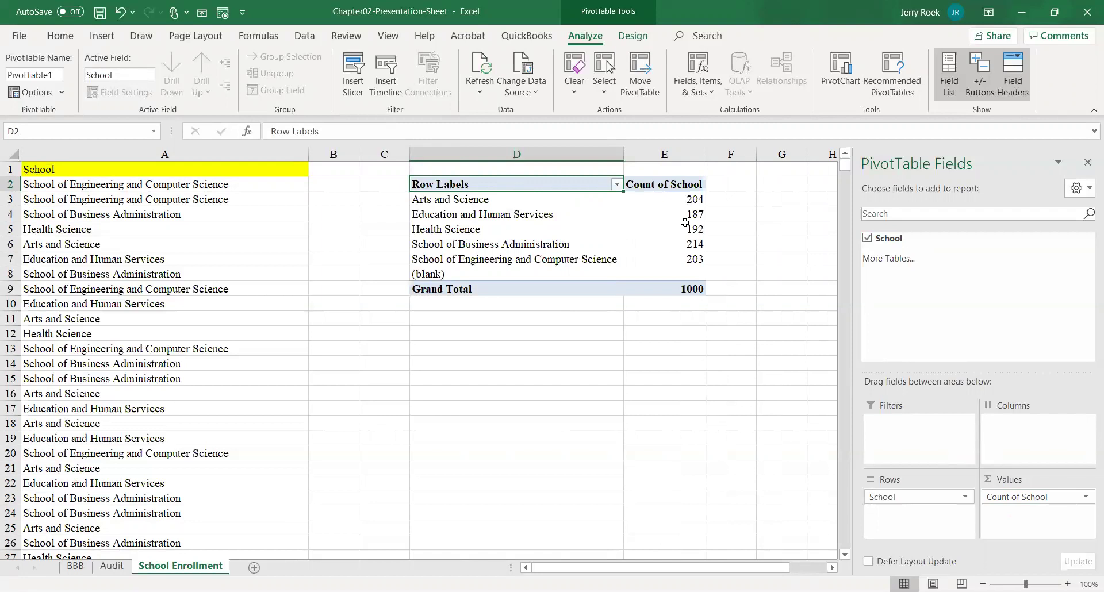
{"action": "mouse_move", "coordinate": [684, 223]}
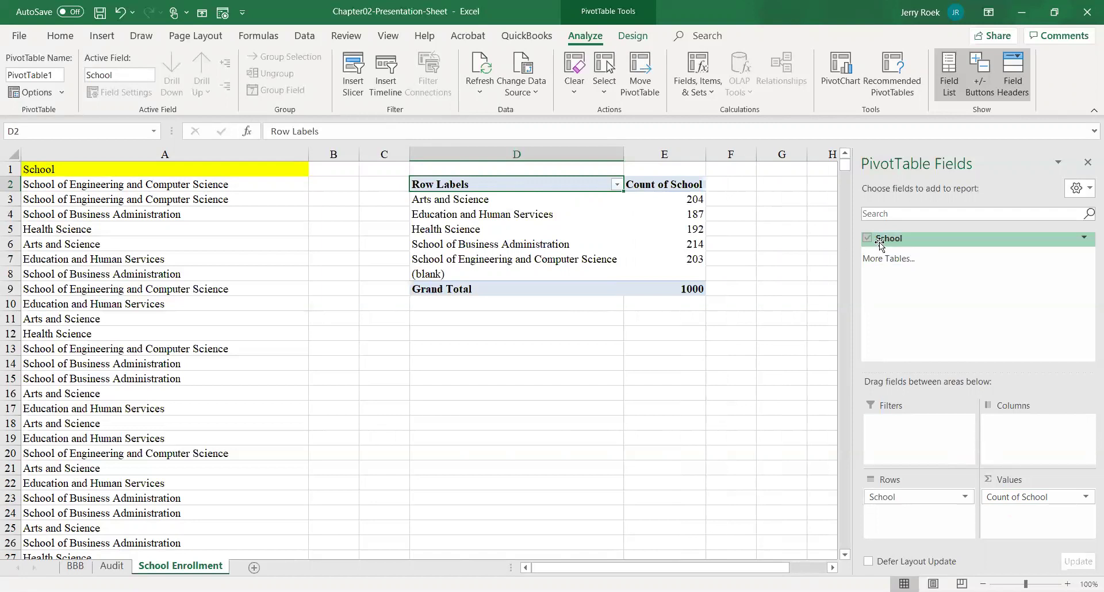
Add School to Values again as Count of School2 and bring up its field options.
{"action": "left_click_drag", "start_coordinate": [885, 238], "coordinate": [1001, 509]}
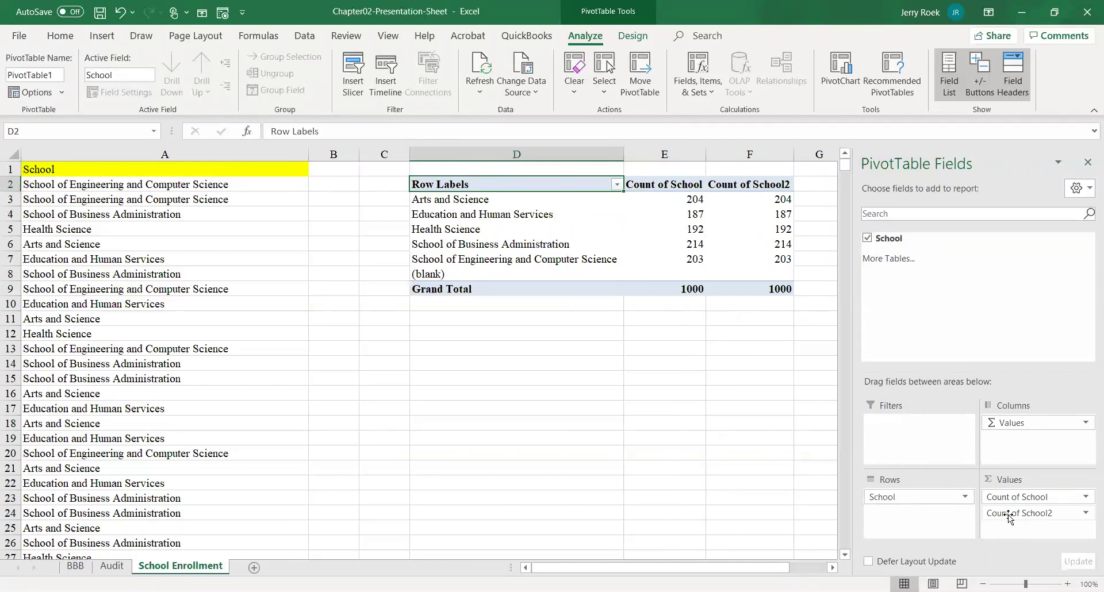
{"action": "left_click", "coordinate": [1086, 514]}
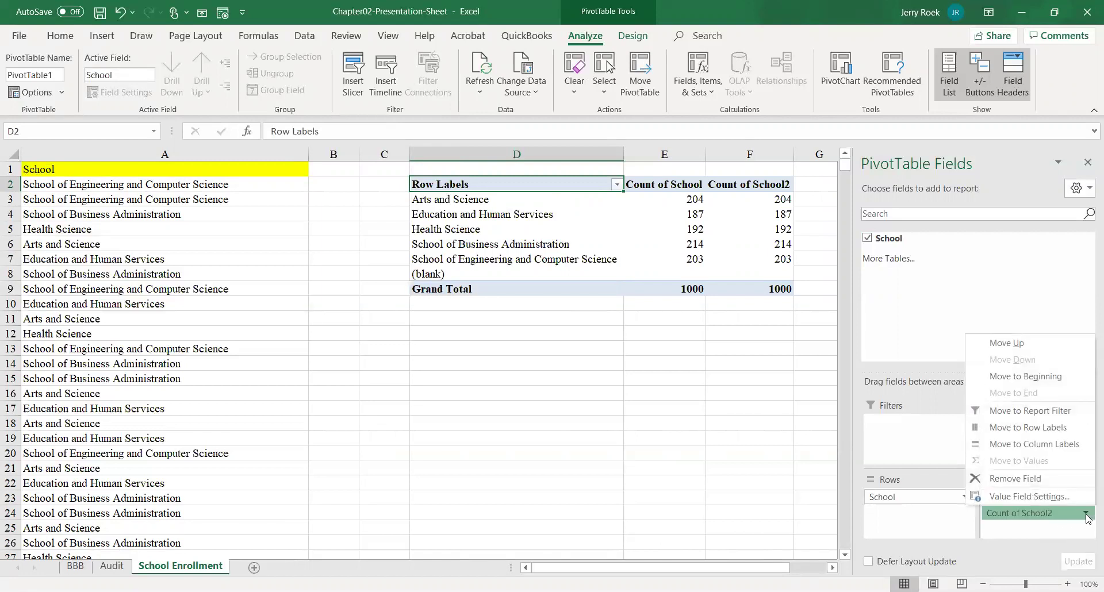
Rename Count of School2 to 'Percent' and show its values as % of Grand Total.
{"action": "left_click", "coordinate": [1023, 495]}
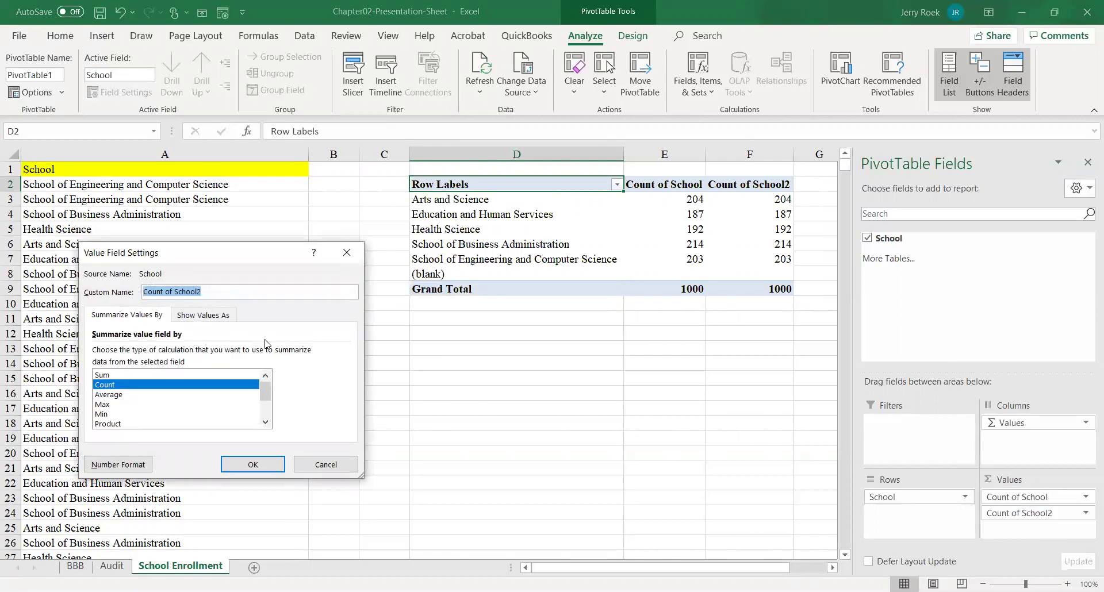
{"action": "type", "text": "P"}
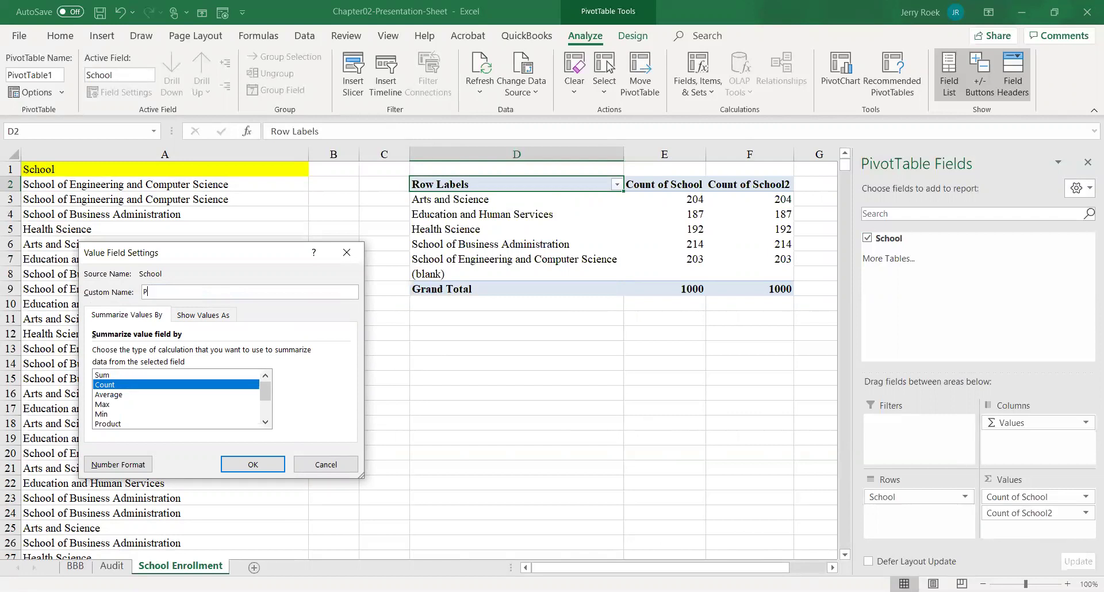
{"action": "type", "text": "ercent"}
{"action": "left_click", "coordinate": [191, 320]}
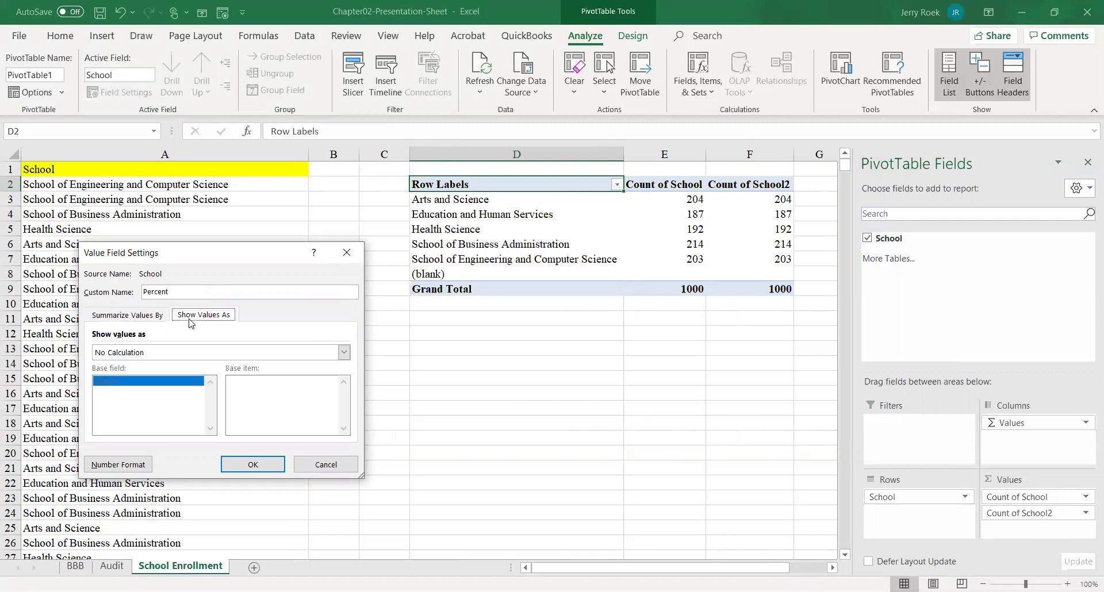
{"action": "left_click", "coordinate": [349, 358]}
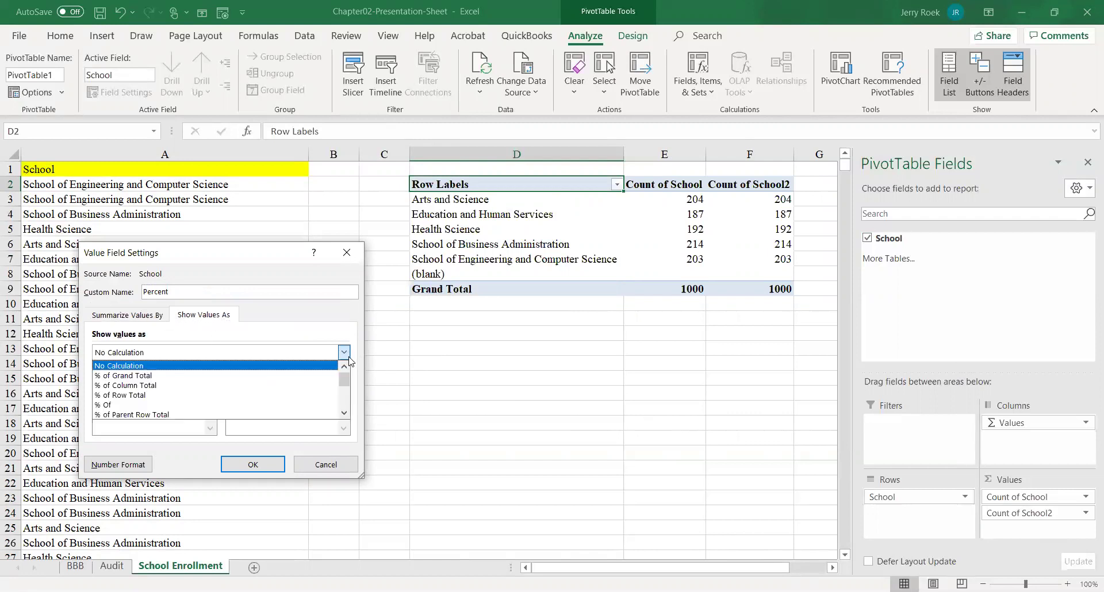
{"action": "left_click", "coordinate": [249, 378]}
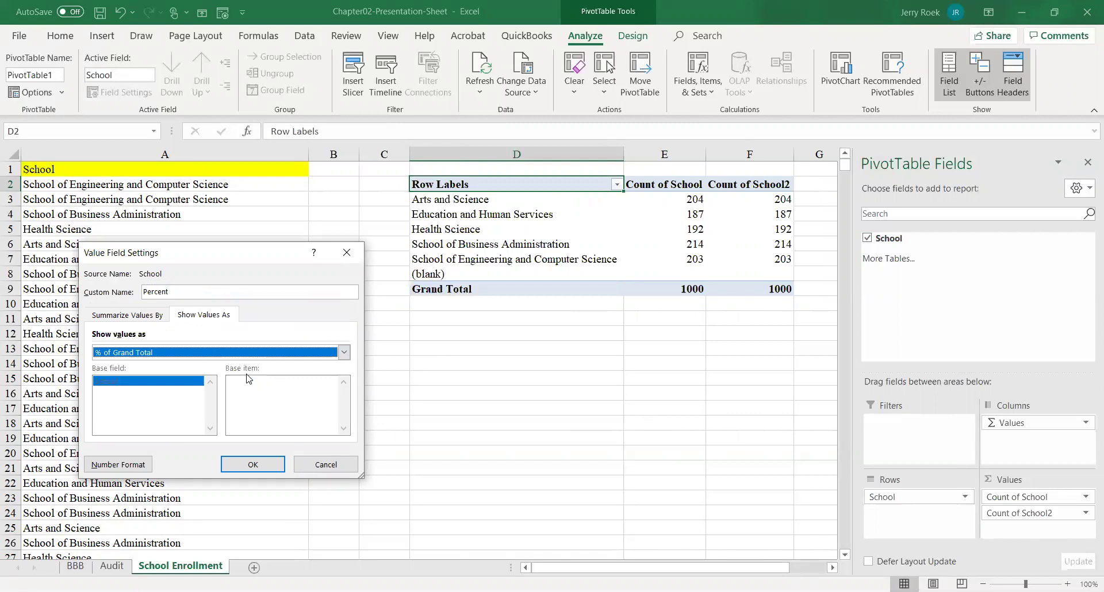
{"action": "left_click", "coordinate": [245, 466]}
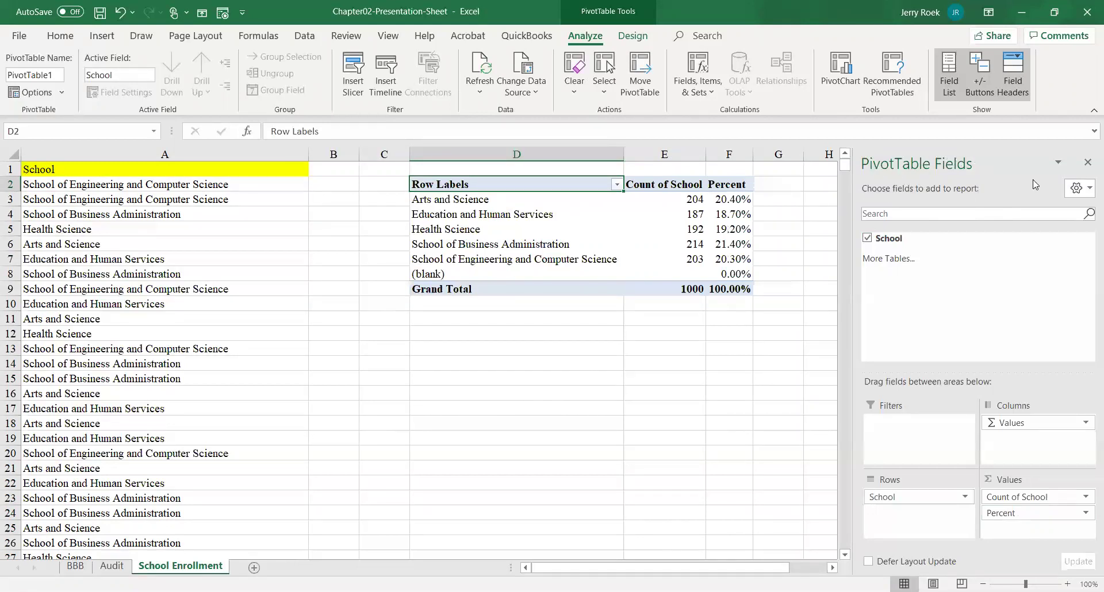
Hide the PivotTable Fields pane, leaving the count and Percent columns visible at D2.
{"action": "left_click", "coordinate": [1088, 164]}
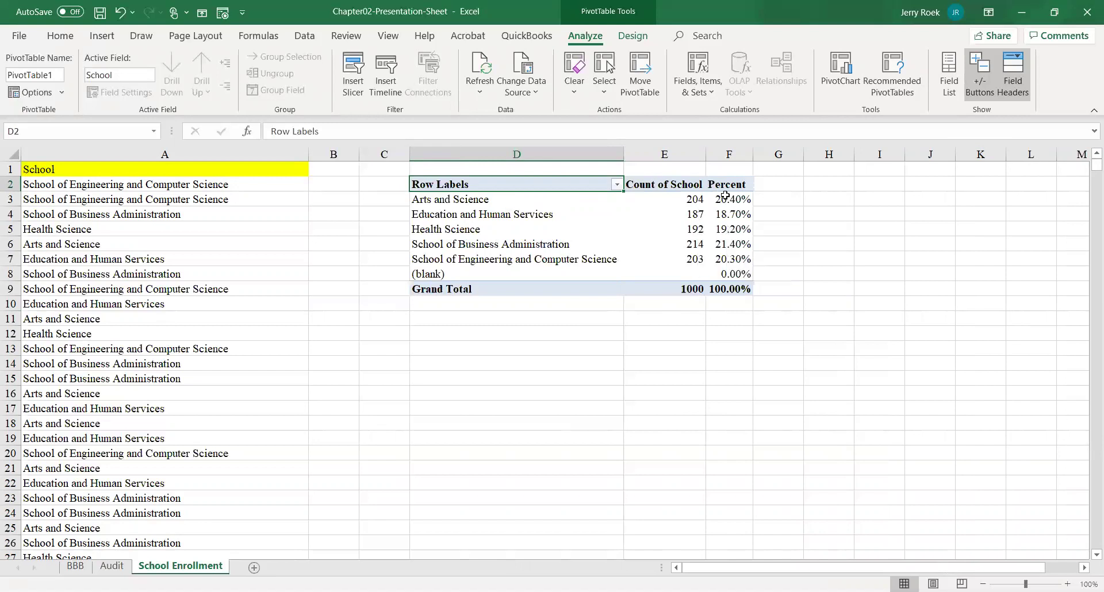
{"action": "mouse_move", "coordinate": [726, 196]}
{"action": "mouse_move", "coordinate": [709, 208]}
{"action": "scroll", "coordinate": [269, 307], "scroll_direction": "down", "scroll_amount": 20}
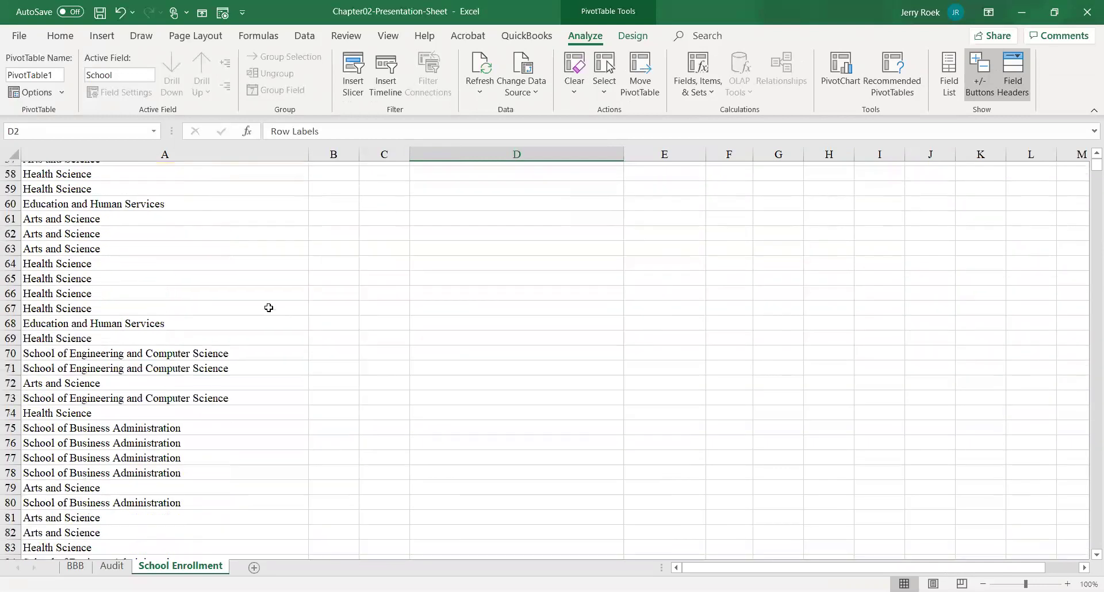
{"action": "scroll", "coordinate": [268, 307], "scroll_direction": "down", "scroll_amount": 2}
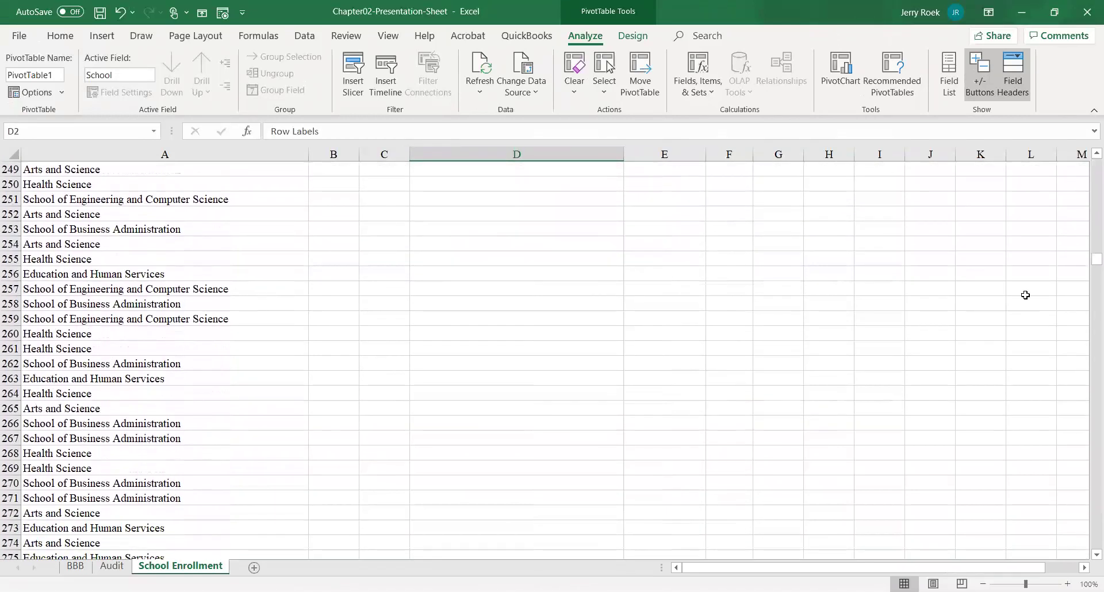
{"action": "left_click_drag", "start_coordinate": [1089, 271], "coordinate": [1089, 547]}
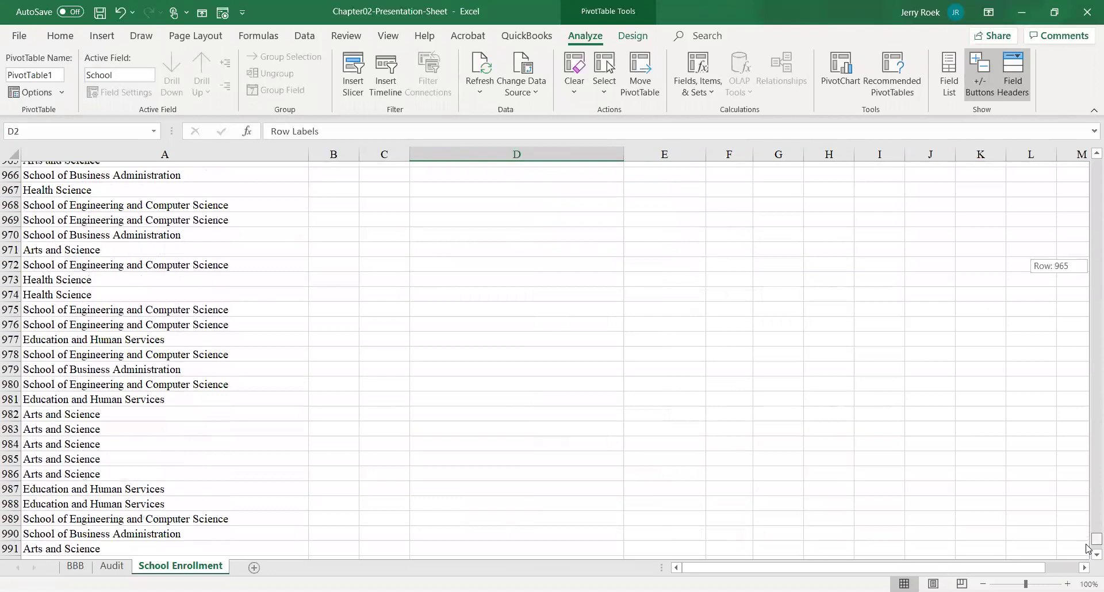
{"action": "scroll", "coordinate": [412, 444], "scroll_direction": "down", "scroll_amount": 9}
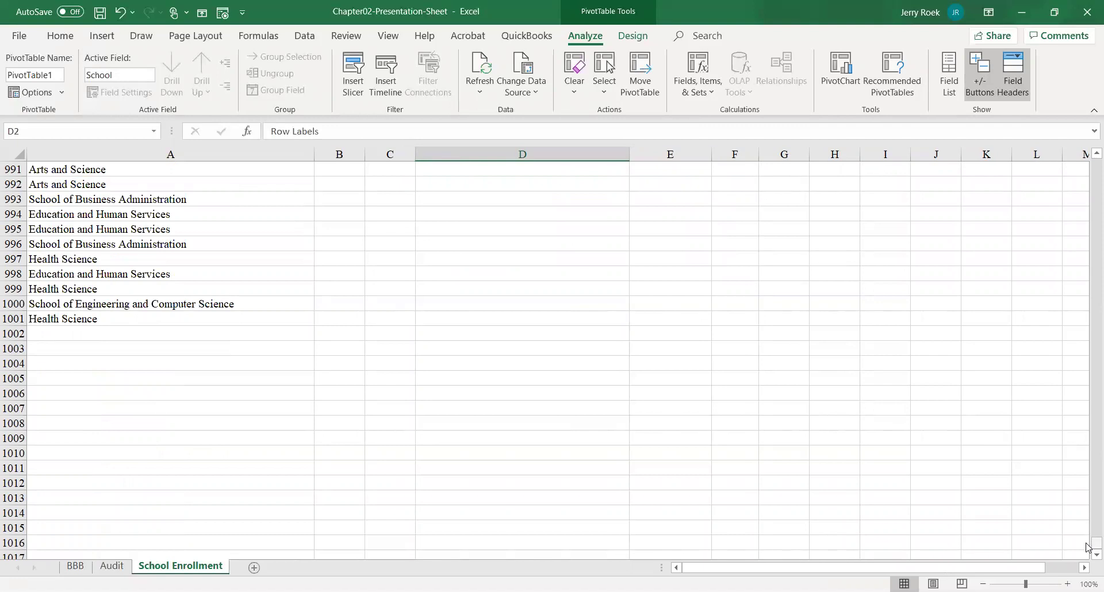
{"action": "left_click_drag", "start_coordinate": [1088, 547], "coordinate": [1061, 109]}
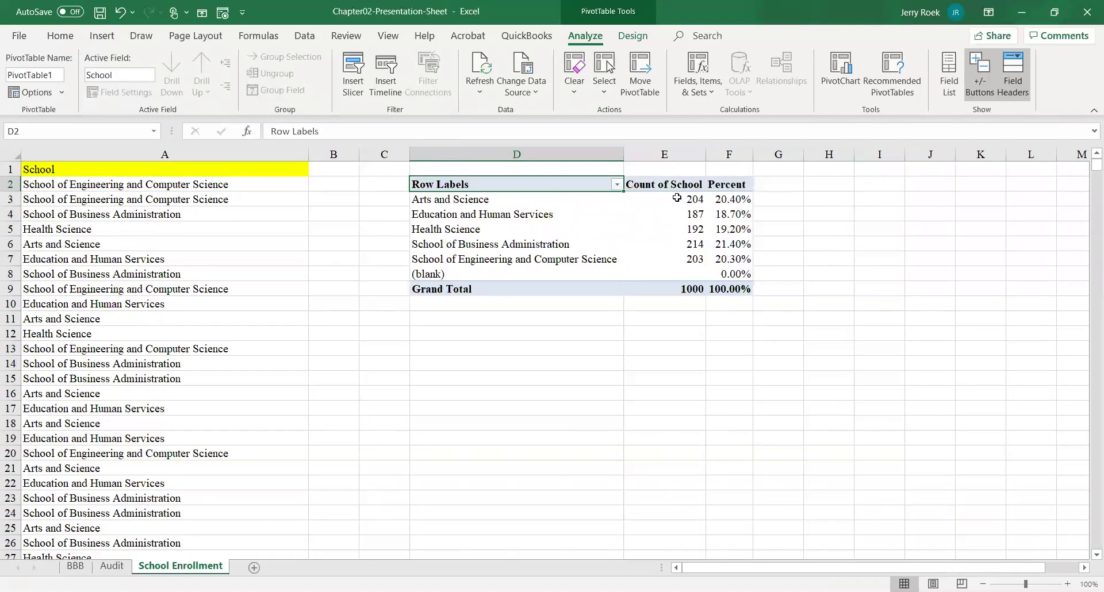
Filter the (blank) item out of the school Row Labels, keeping the five schools and Grand Total.
{"action": "left_click", "coordinate": [617, 185]}
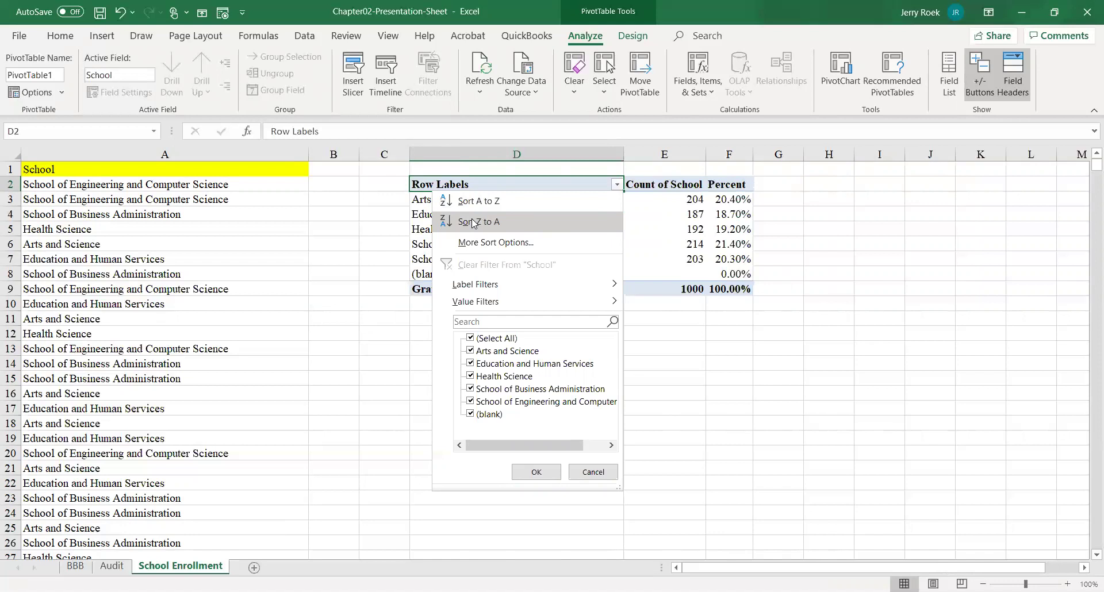
{"action": "left_click", "coordinate": [470, 414]}
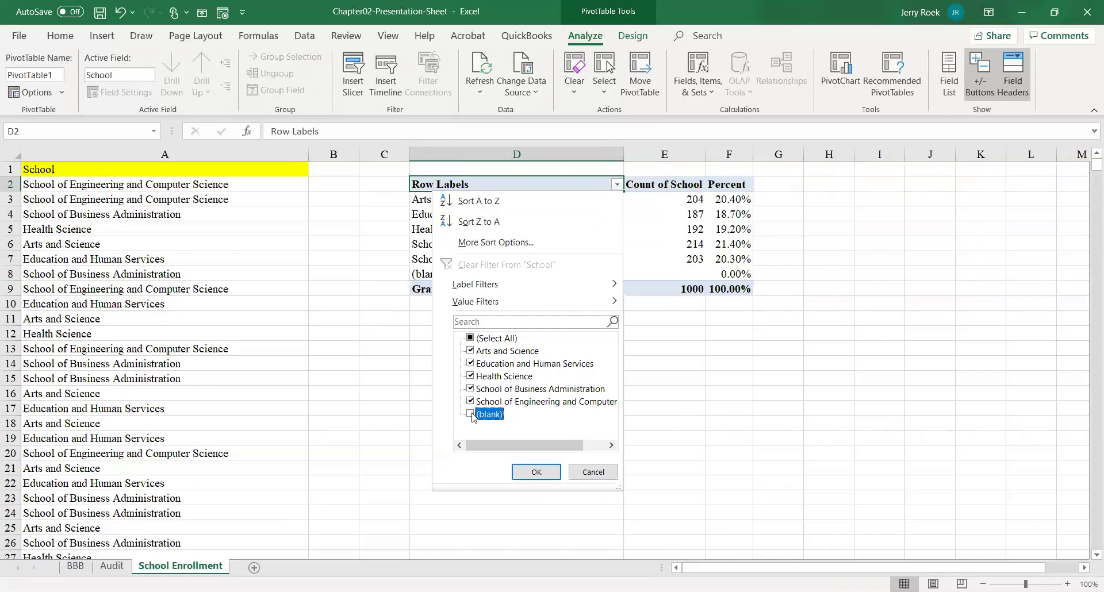
{"action": "left_click", "coordinate": [536, 472]}
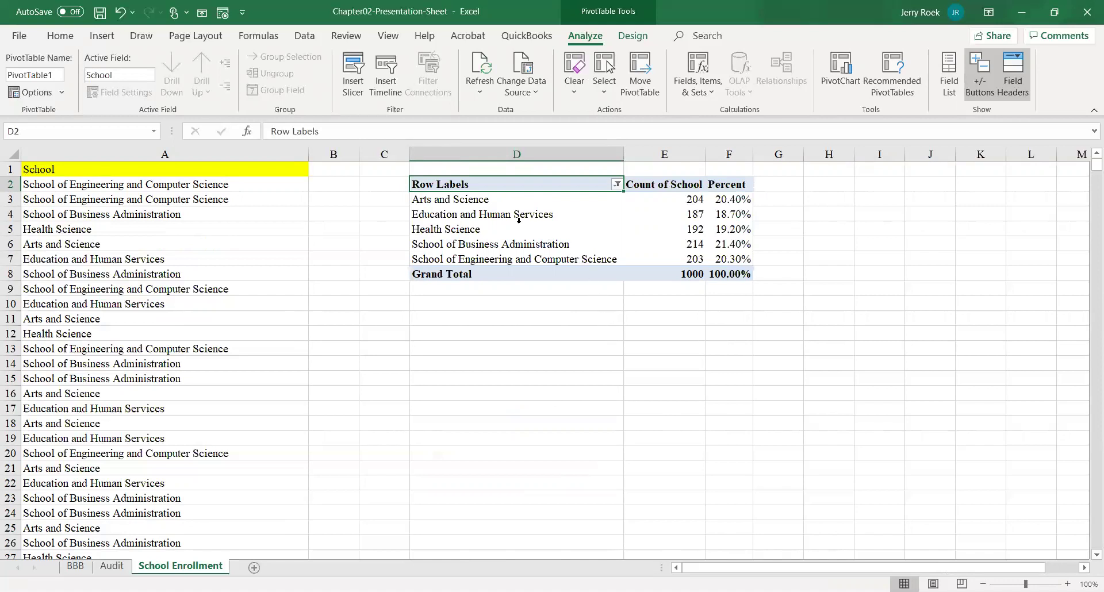
{"action": "left_click", "coordinate": [499, 215]}
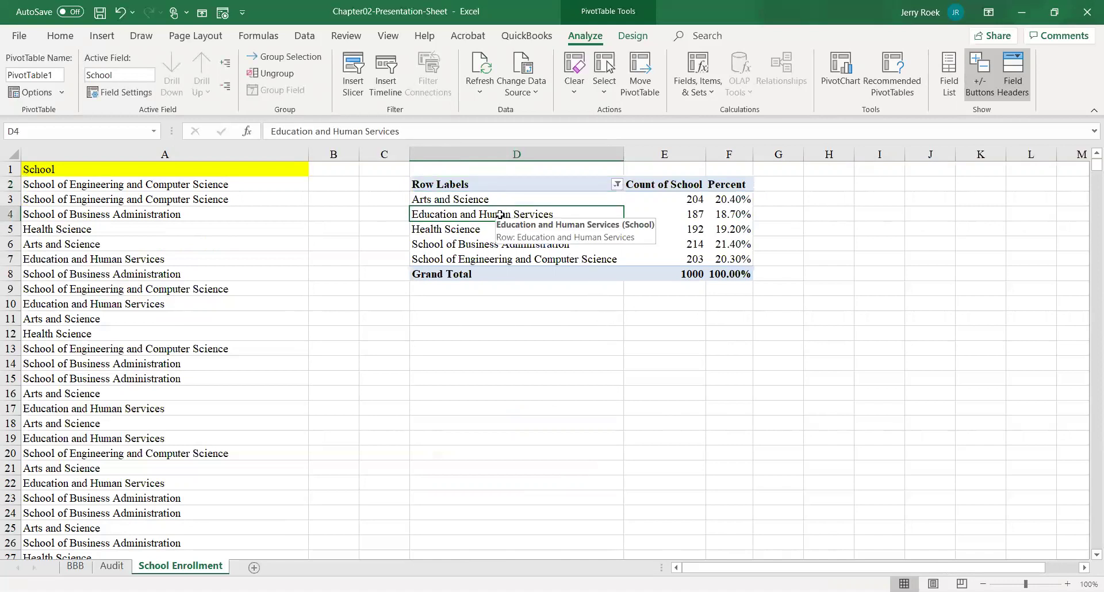
Reopen the PivotTable Fields list from a PivotTable cell's context menu.
{"action": "right_click", "coordinate": [501, 219]}
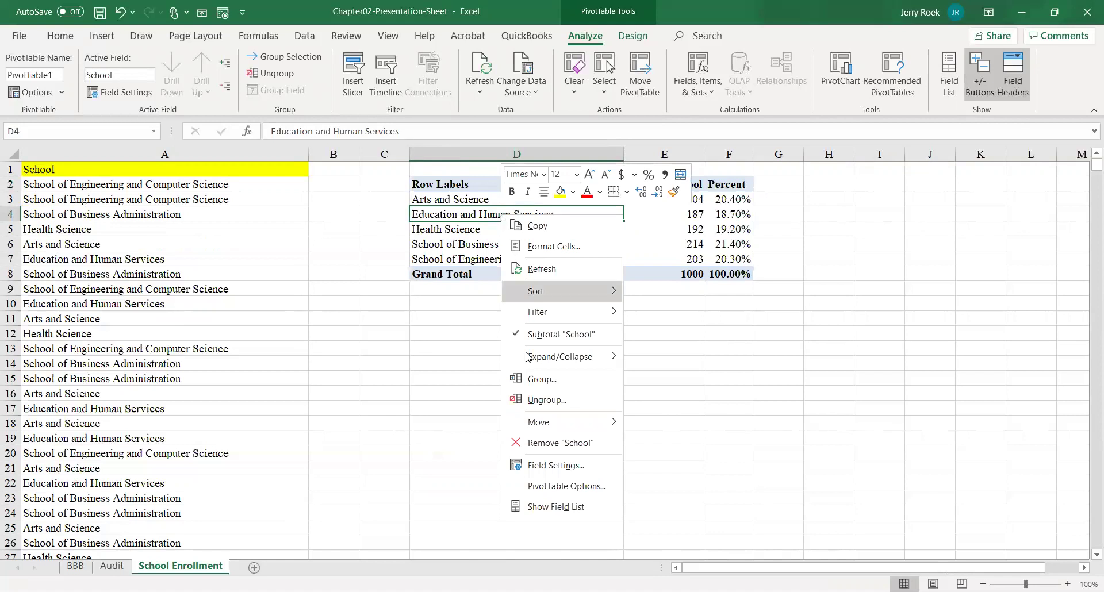
{"action": "left_click", "coordinate": [542, 509]}
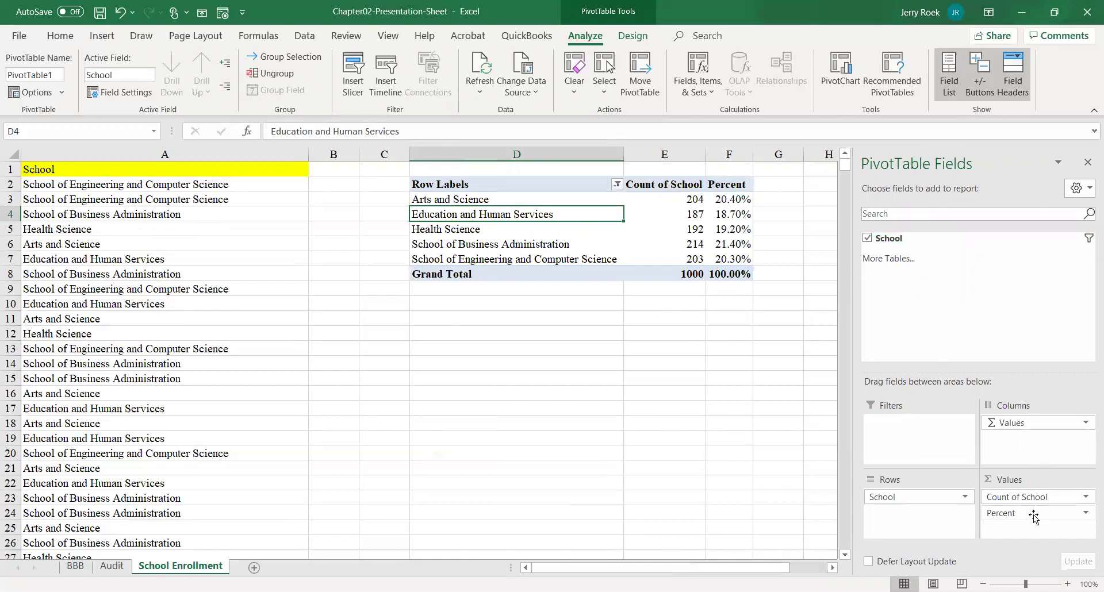
Remove the Percent value field, close the field list, and select the school rows D3:D7.
{"action": "left_click", "coordinate": [1085, 514]}
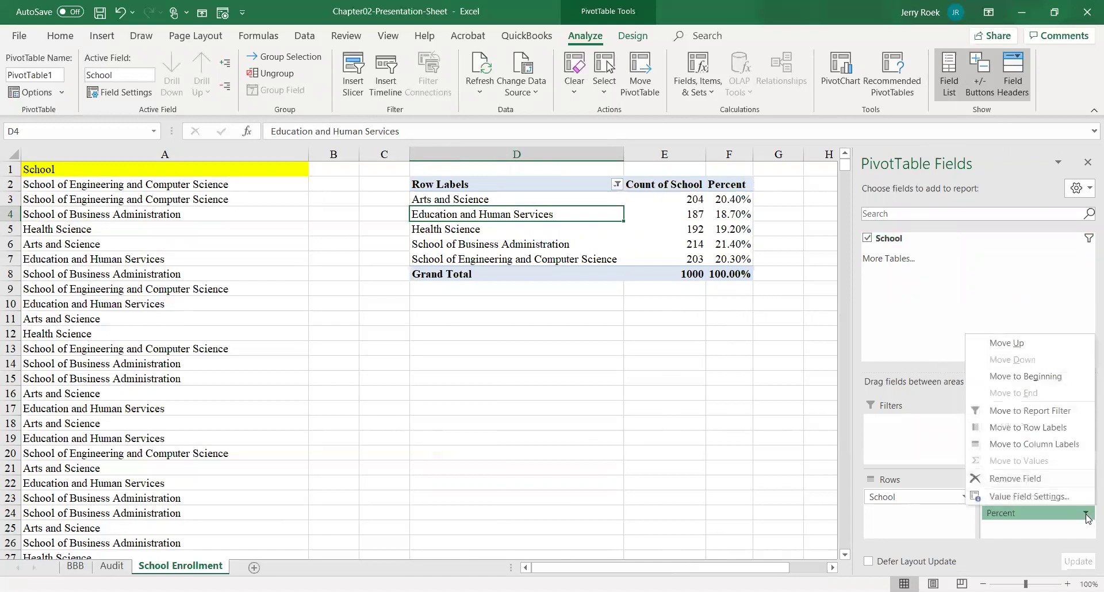
{"action": "left_click", "coordinate": [1030, 479]}
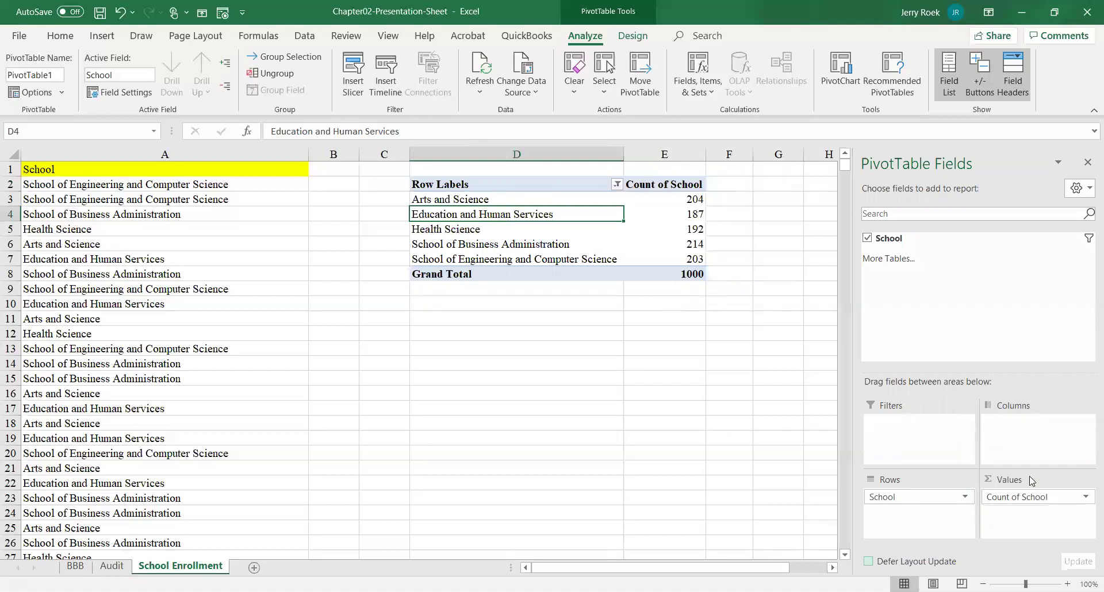
{"action": "left_click", "coordinate": [1088, 165]}
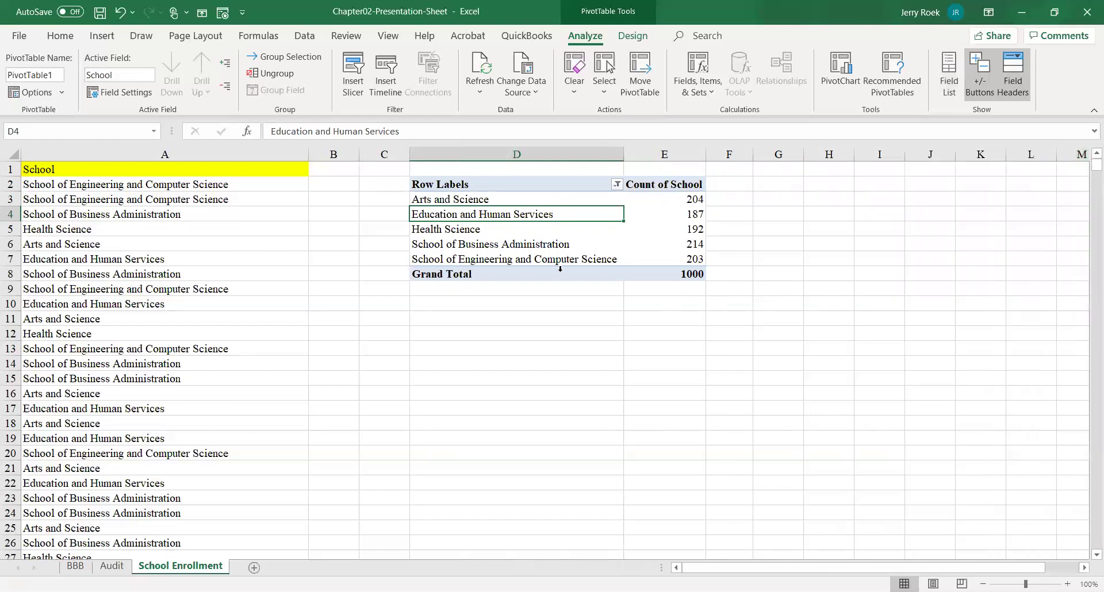
{"action": "left_click_drag", "start_coordinate": [453, 201], "coordinate": [654, 257]}
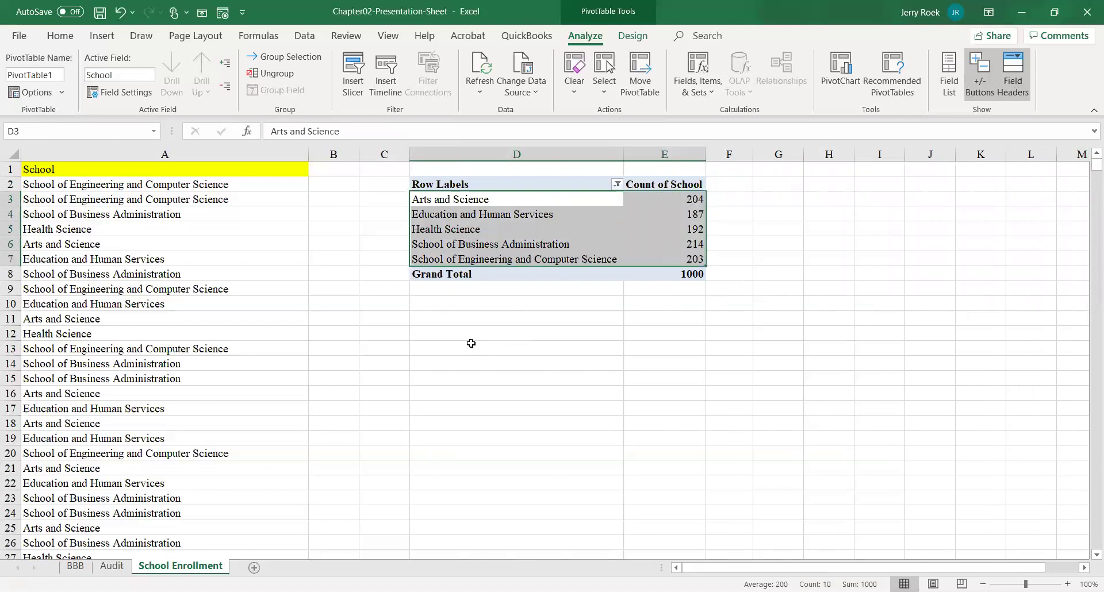
Insert a Clustered Column PivotChart from Recommended Charts and move it below the PivotTable.
{"action": "left_click", "coordinate": [102, 38]}
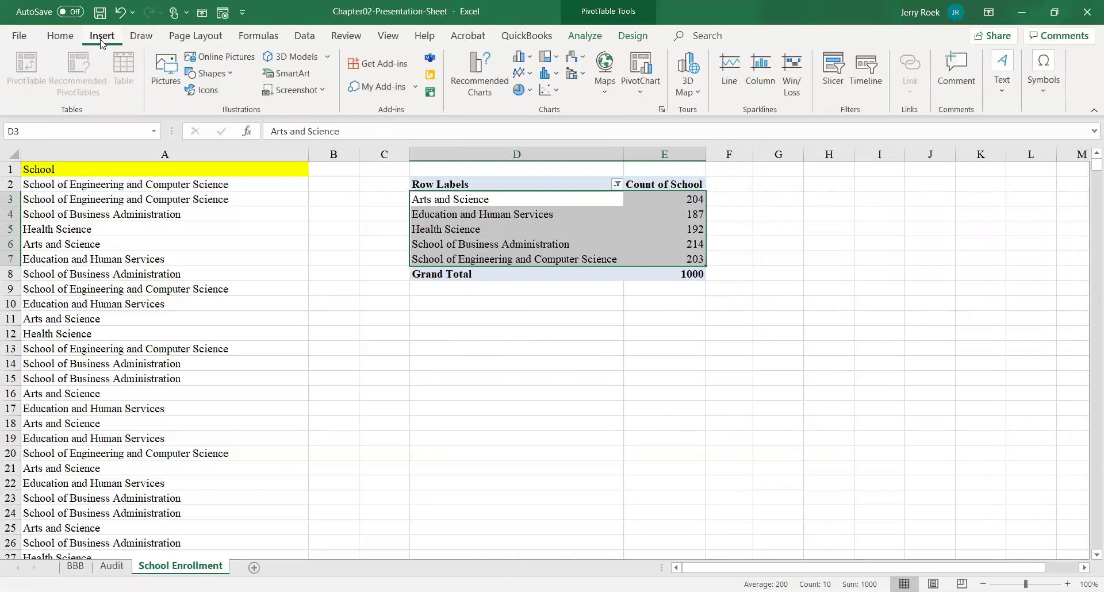
{"action": "left_click", "coordinate": [475, 92]}
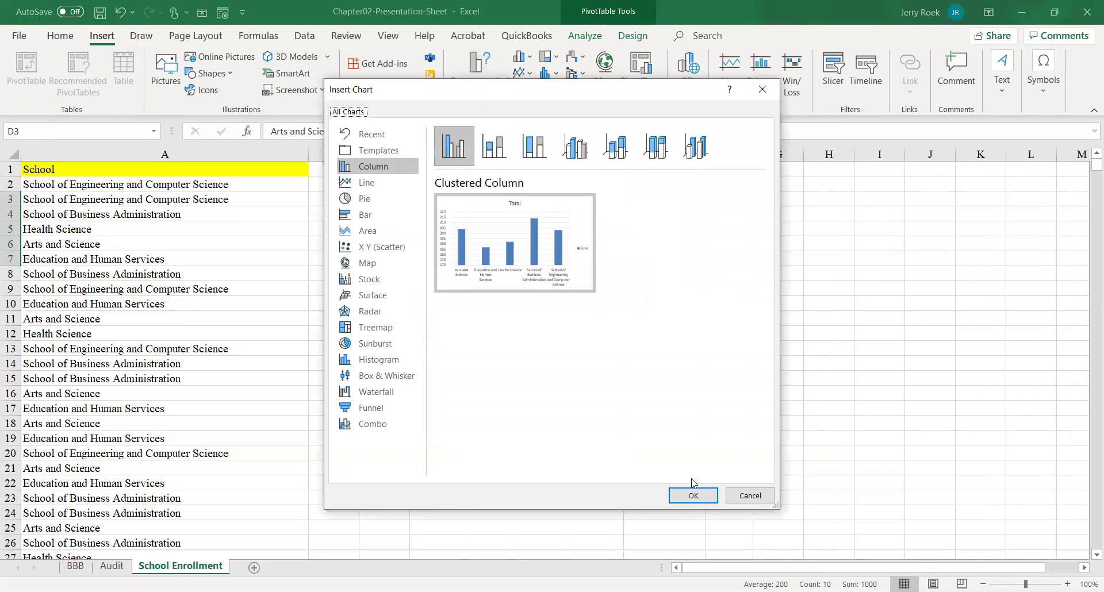
{"action": "left_click", "coordinate": [694, 498]}
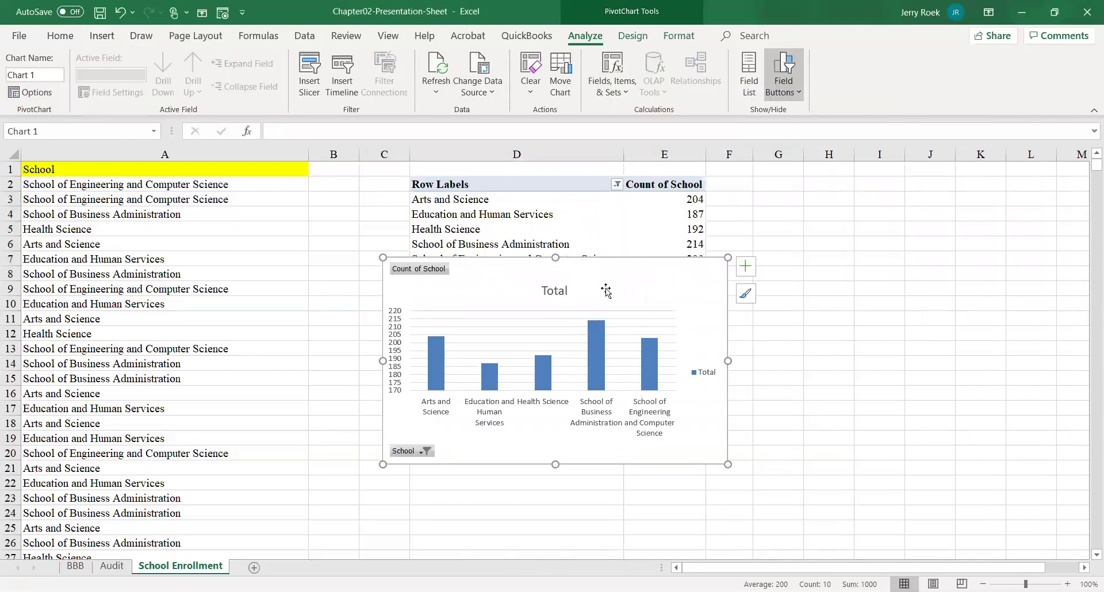
{"action": "left_click_drag", "start_coordinate": [610, 293], "coordinate": [638, 336]}
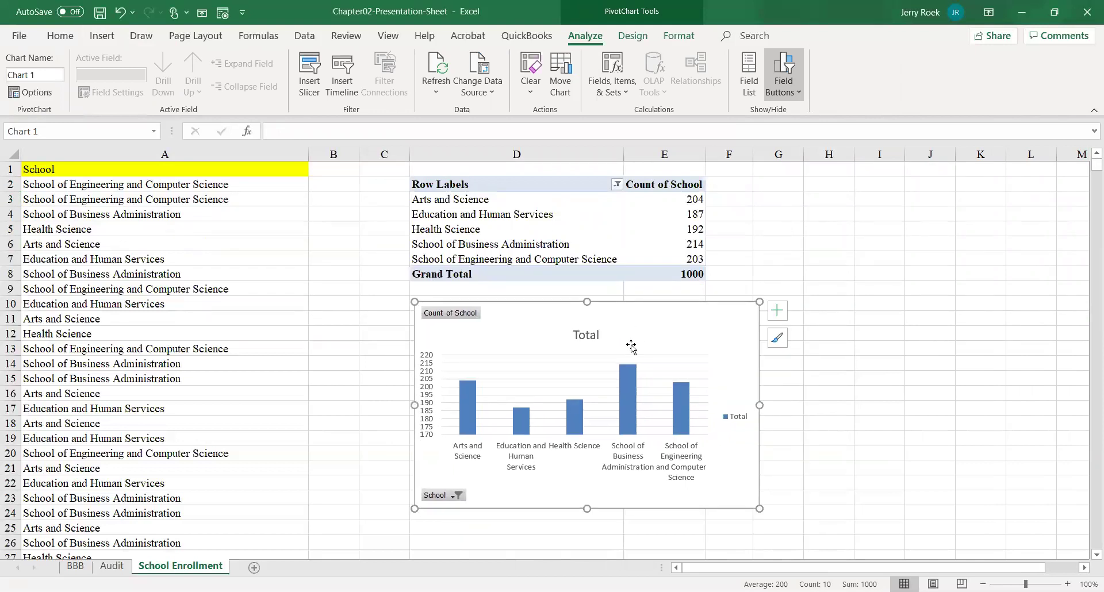
{"action": "left_click", "coordinate": [467, 413]}
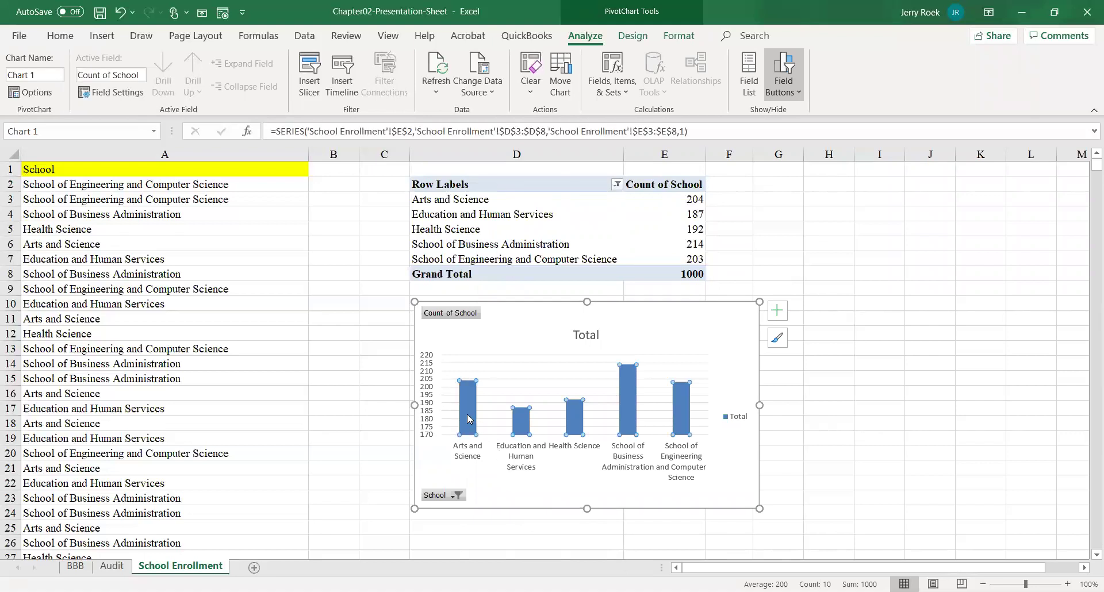
Add value labels 204, 187, 192, 214 and 203 to the PivotChart's five school columns.
{"action": "right_click", "coordinate": [467, 413]}
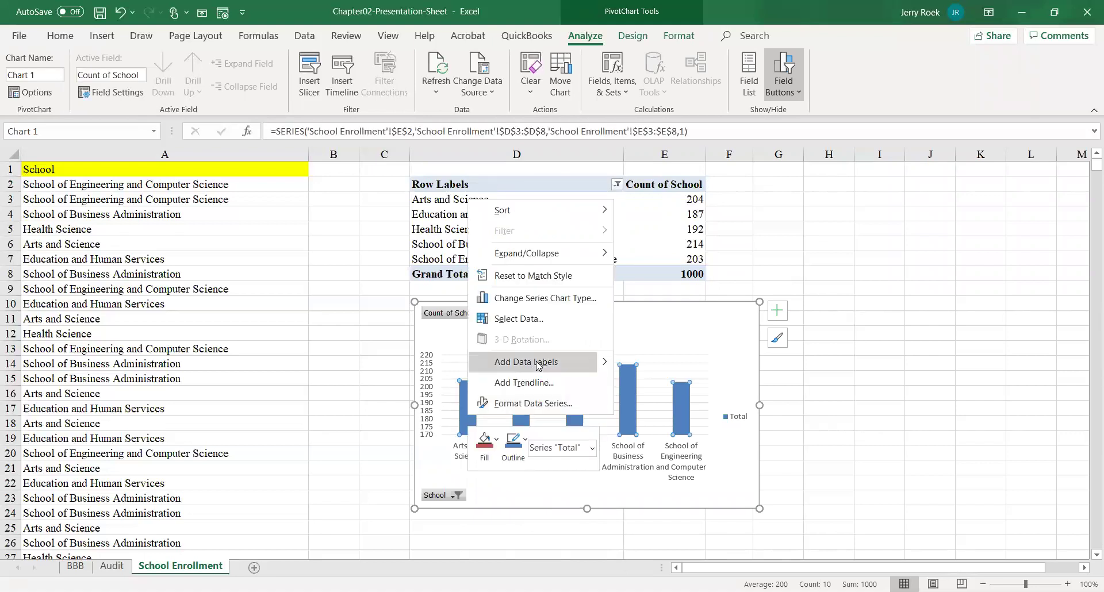
{"action": "left_click", "coordinate": [605, 359]}
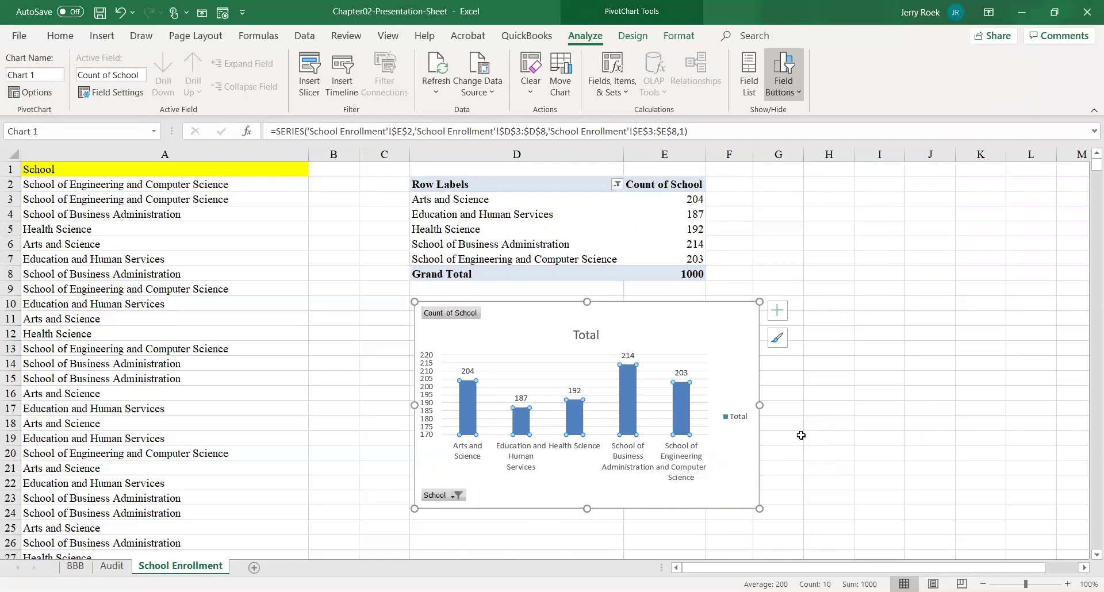
{"action": "scroll", "coordinate": [801, 435], "scroll_direction": "down", "scroll_amount": 2}
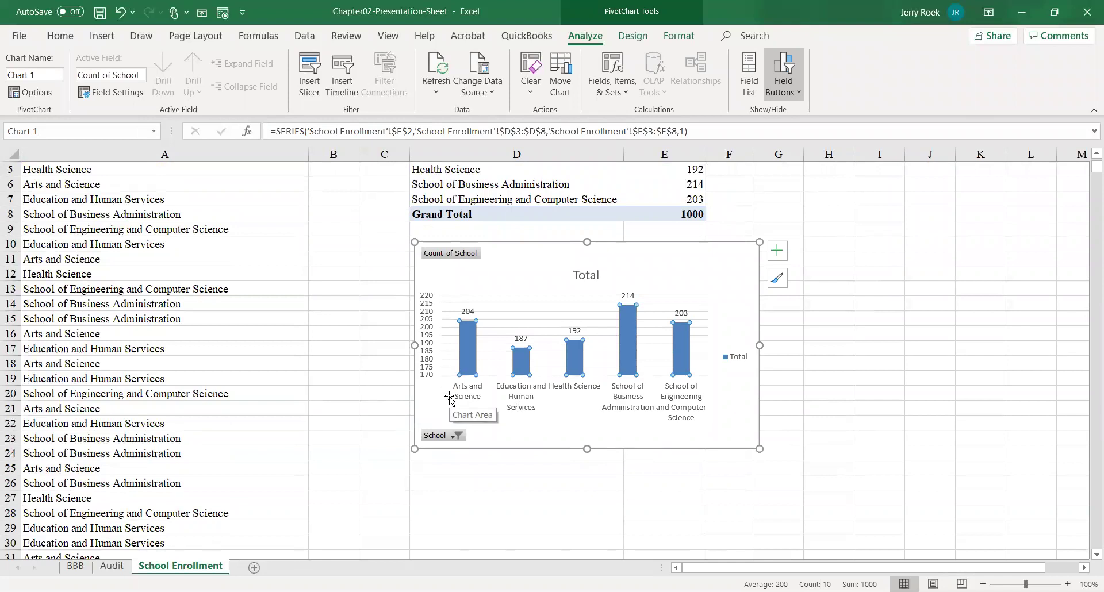
{"action": "scroll", "coordinate": [568, 406], "scroll_direction": "up", "scroll_amount": 1}
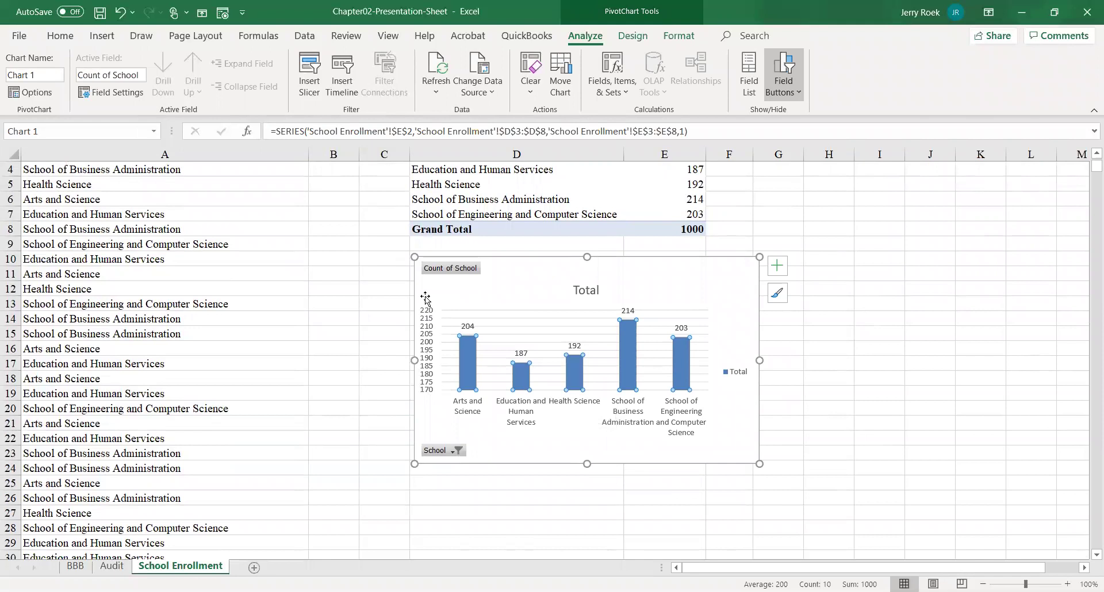
{"action": "left_click", "coordinate": [439, 478]}
{"action": "scroll", "coordinate": [439, 484], "scroll_direction": "up", "scroll_amount": 1}
{"action": "scroll", "coordinate": [439, 484], "scroll_direction": "up", "scroll_amount": 1}
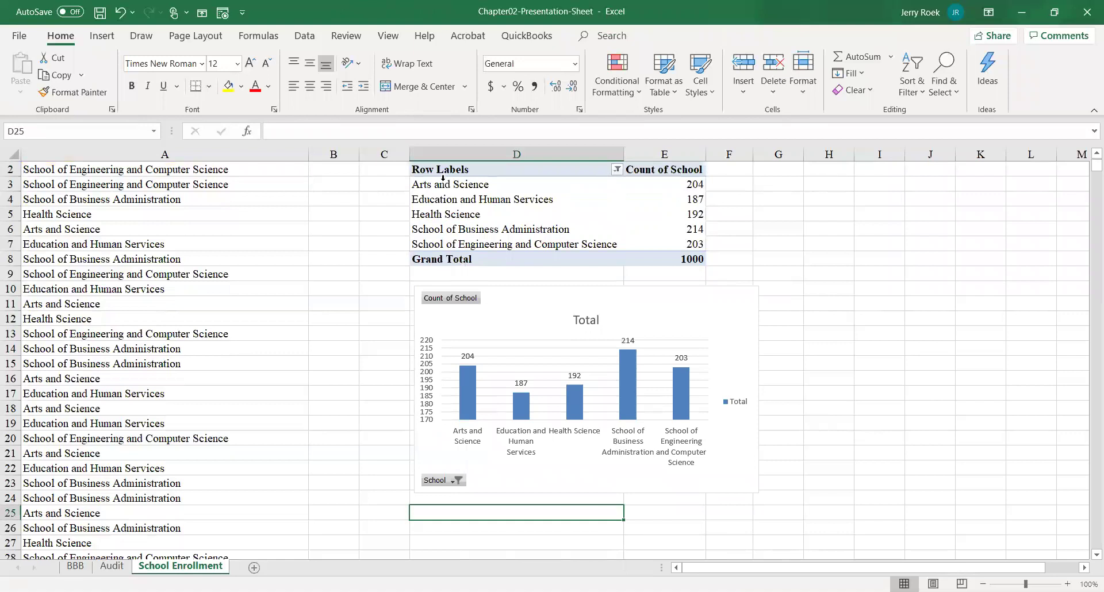
Insert a 2-D pie chart from the school names and counts in D3:E7.
{"action": "left_click_drag", "start_coordinate": [443, 186], "coordinate": [653, 234]}
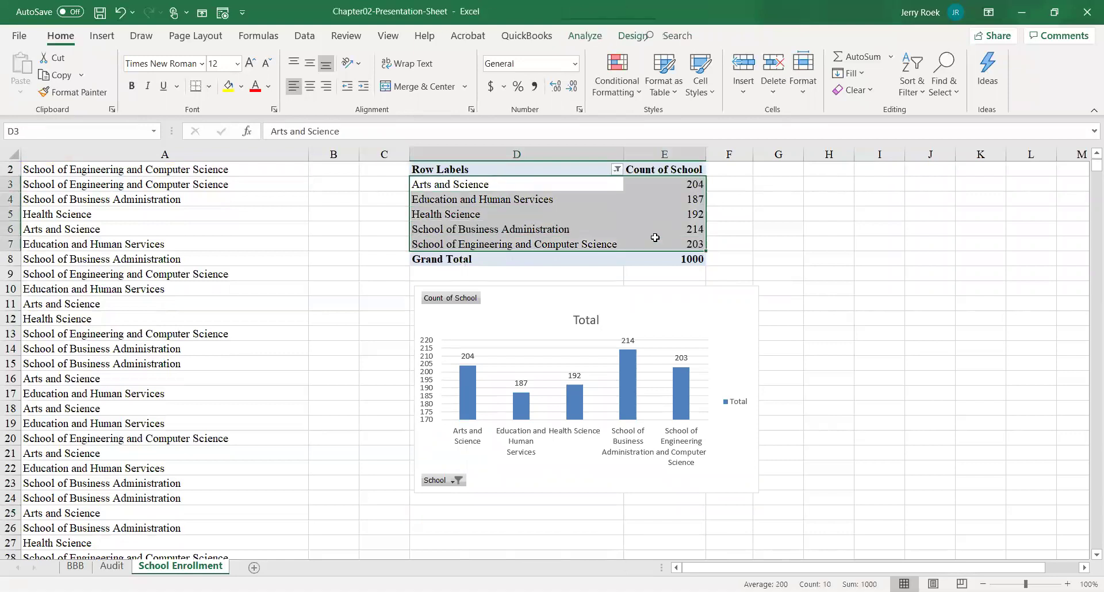
{"action": "left_click", "coordinate": [99, 40]}
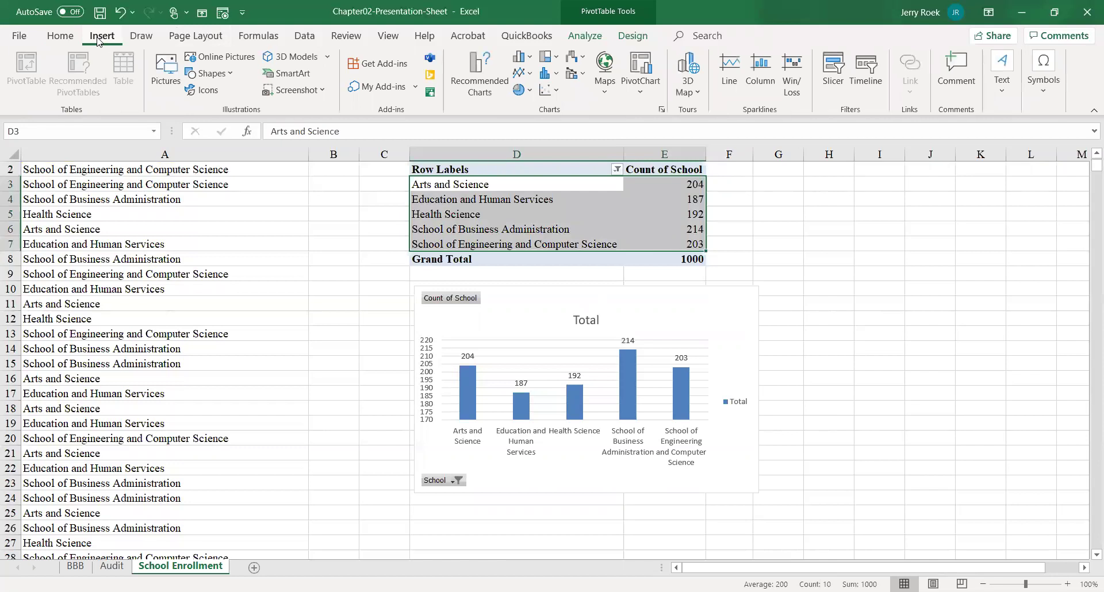
{"action": "left_click", "coordinate": [530, 93]}
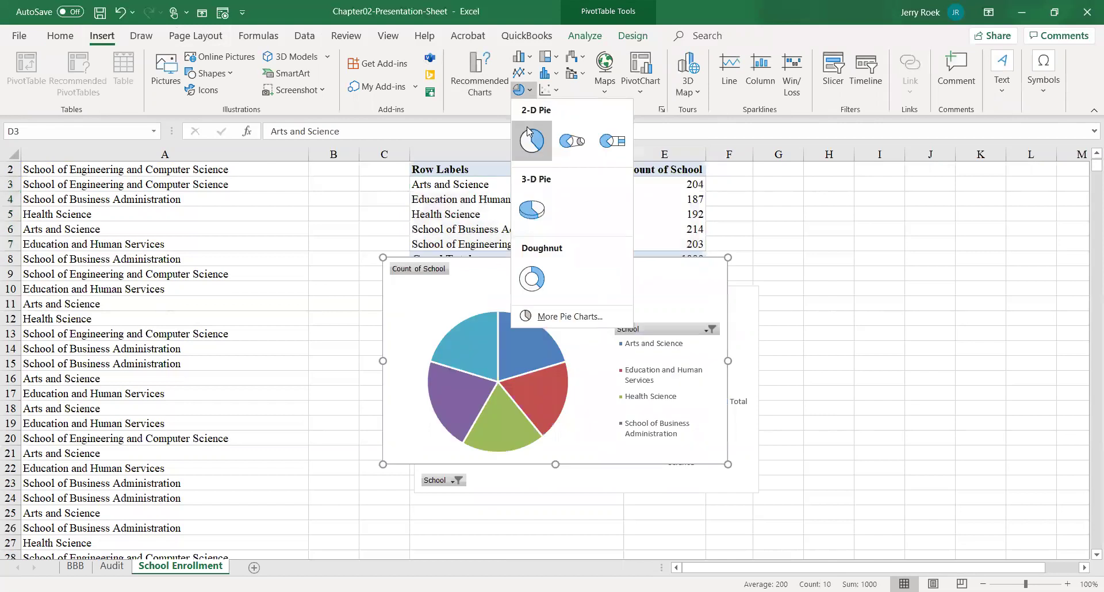
{"action": "left_click", "coordinate": [528, 131]}
Position the new pie chart below the column chart.
{"action": "scroll", "coordinate": [735, 234], "scroll_direction": "down", "scroll_amount": 2}
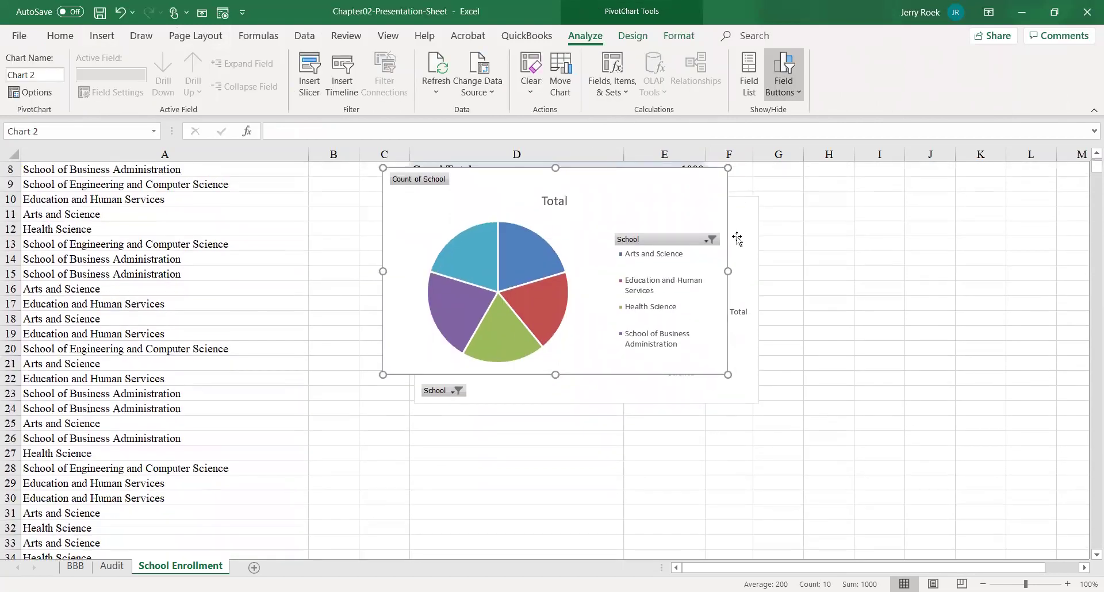
{"action": "left_click_drag", "start_coordinate": [595, 186], "coordinate": [624, 432]}
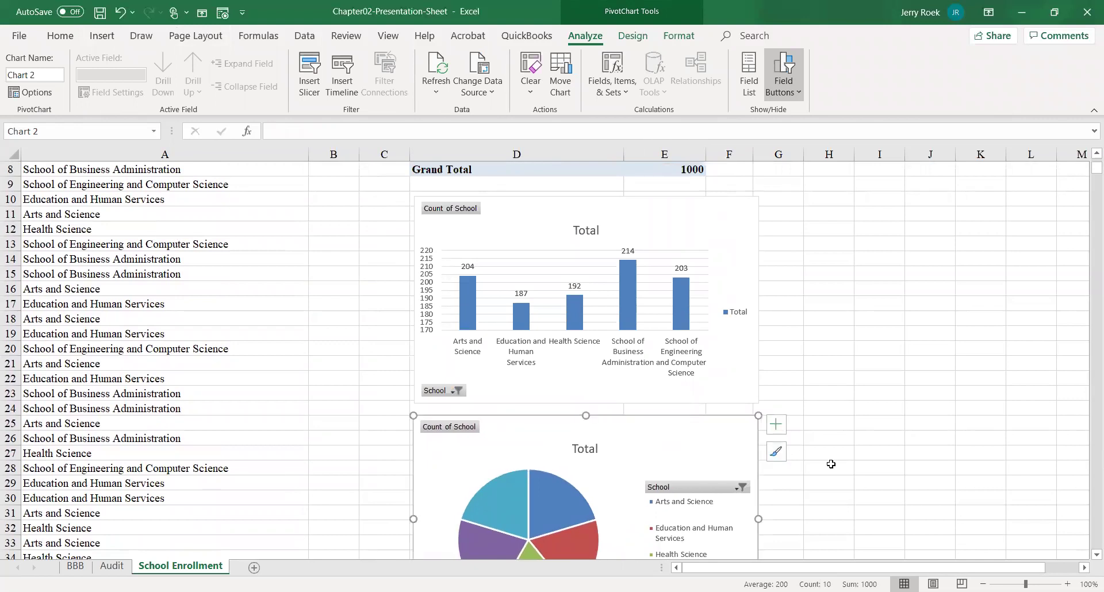
{"action": "scroll", "coordinate": [831, 464], "scroll_direction": "down", "scroll_amount": 3}
{"action": "left_click", "coordinate": [798, 458]}
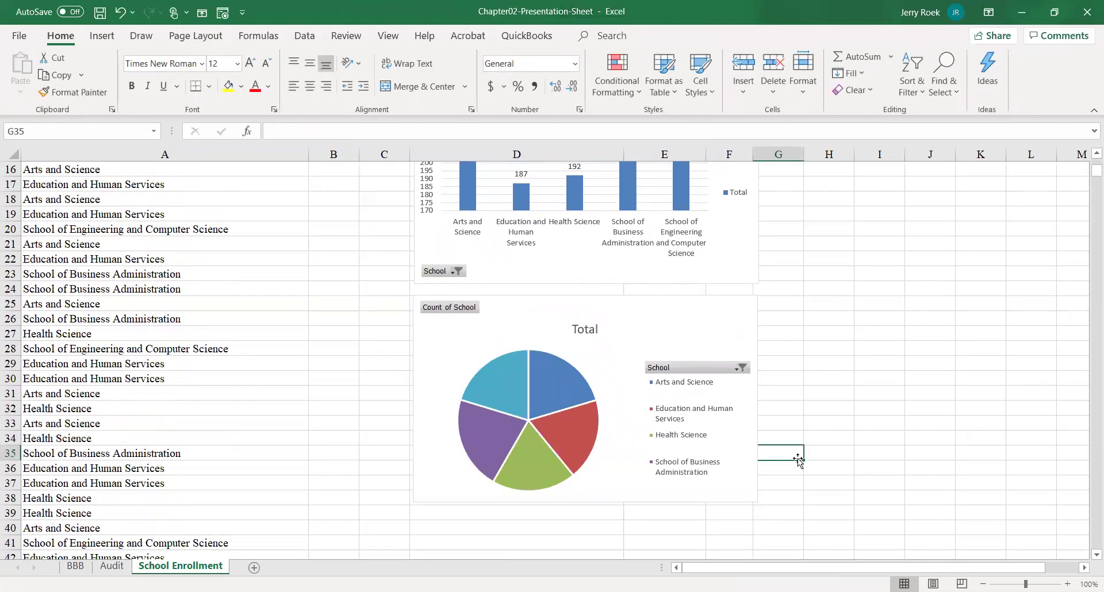
{"action": "left_click", "coordinate": [685, 333]}
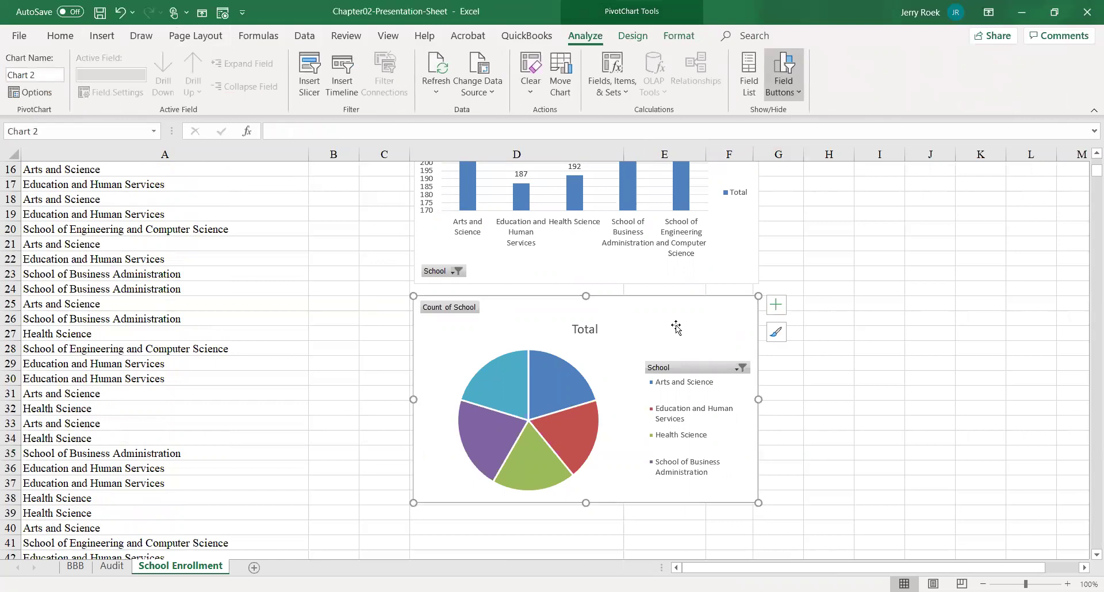
Nudge the pie chart into place and label its slices with counts 204, 187, 192, 214 and 203.
{"action": "left_click_drag", "start_coordinate": [741, 344], "coordinate": [670, 326]}
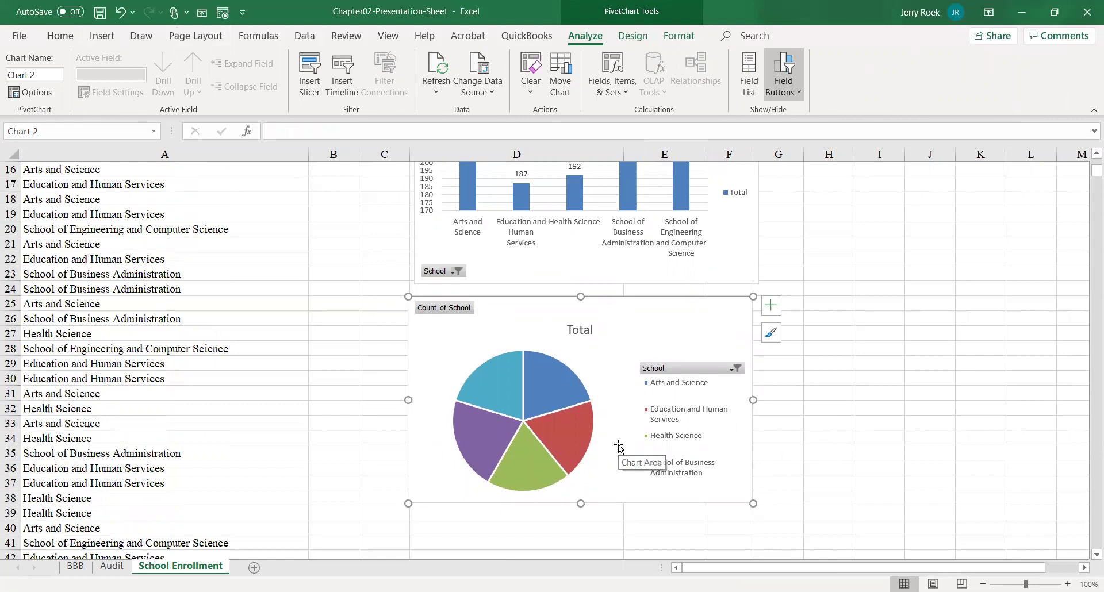
{"action": "left_click", "coordinate": [553, 389]}
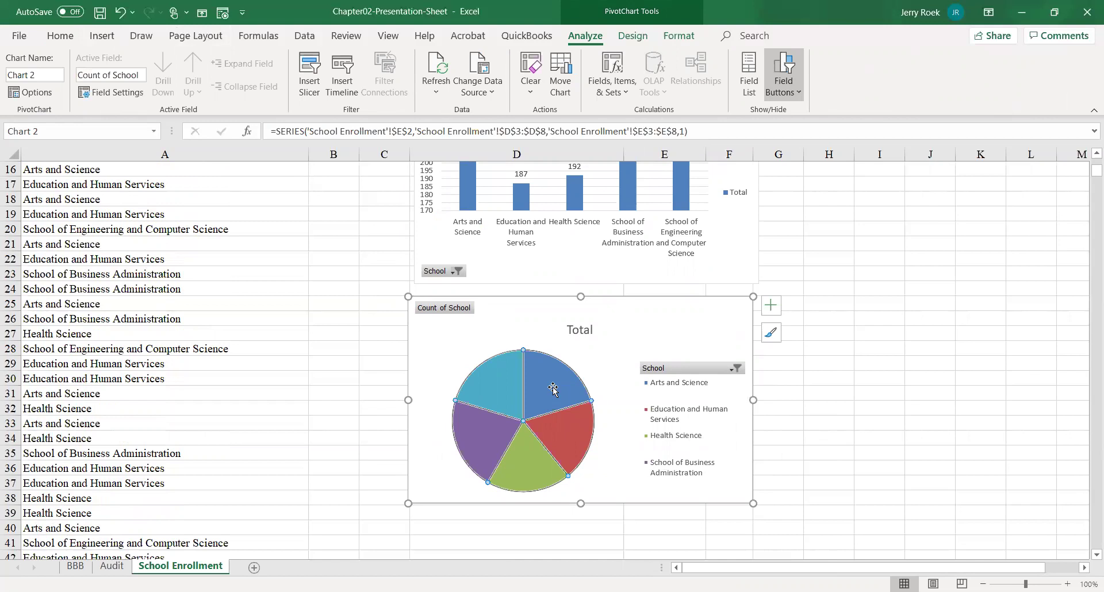
{"action": "right_click", "coordinate": [553, 389]}
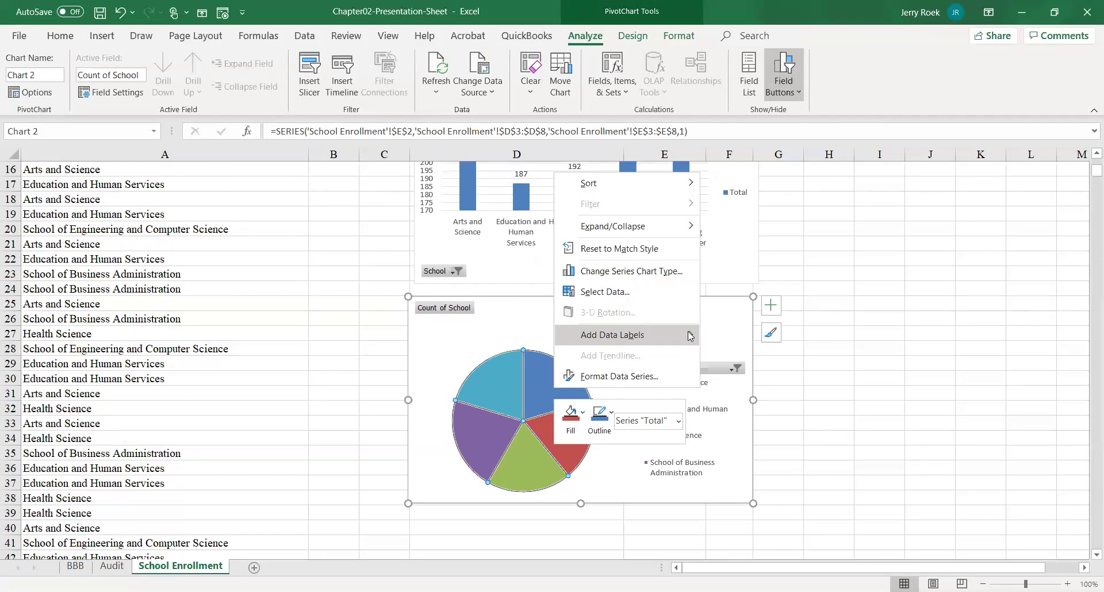
{"action": "left_click", "coordinate": [690, 336]}
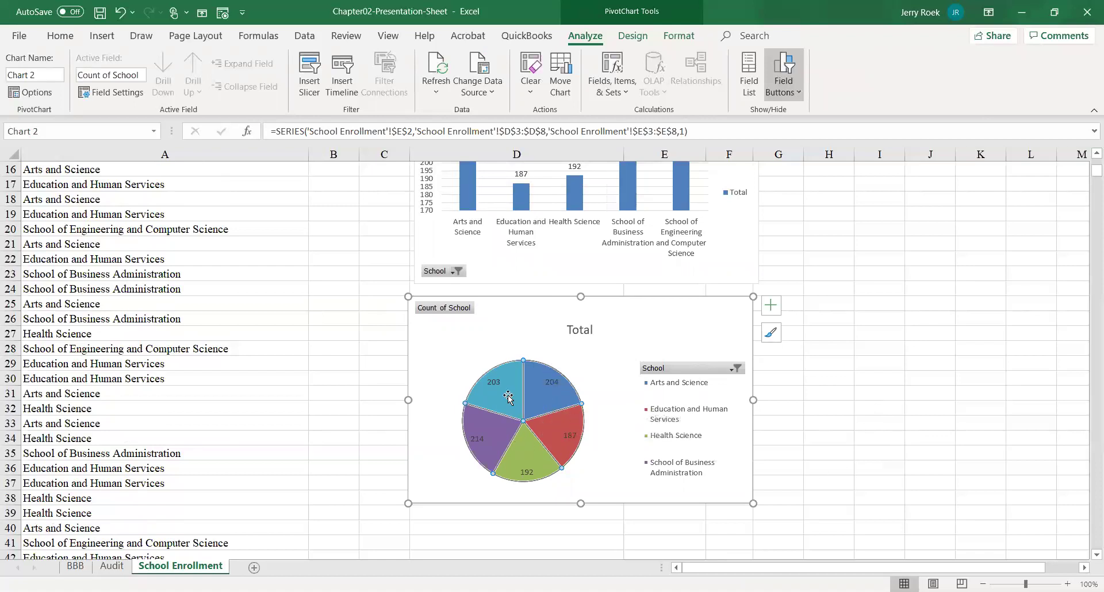
{"action": "mouse_move", "coordinate": [542, 396]}
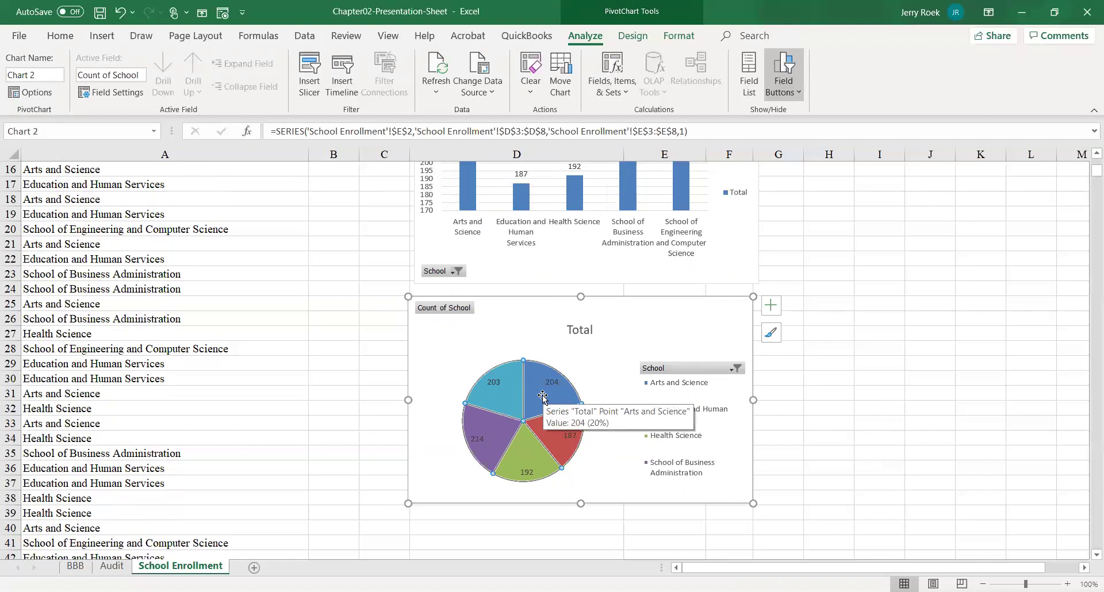
Format the pie labels to show category name, value and percentage at Outside End.
{"action": "right_click", "coordinate": [543, 397]}
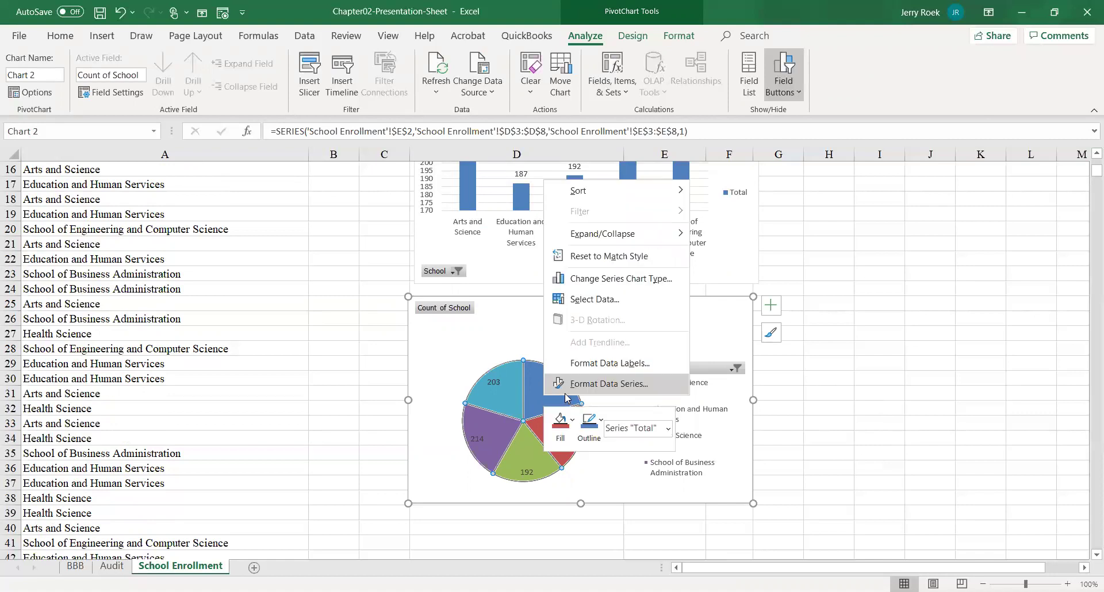
{"action": "left_click", "coordinate": [584, 364]}
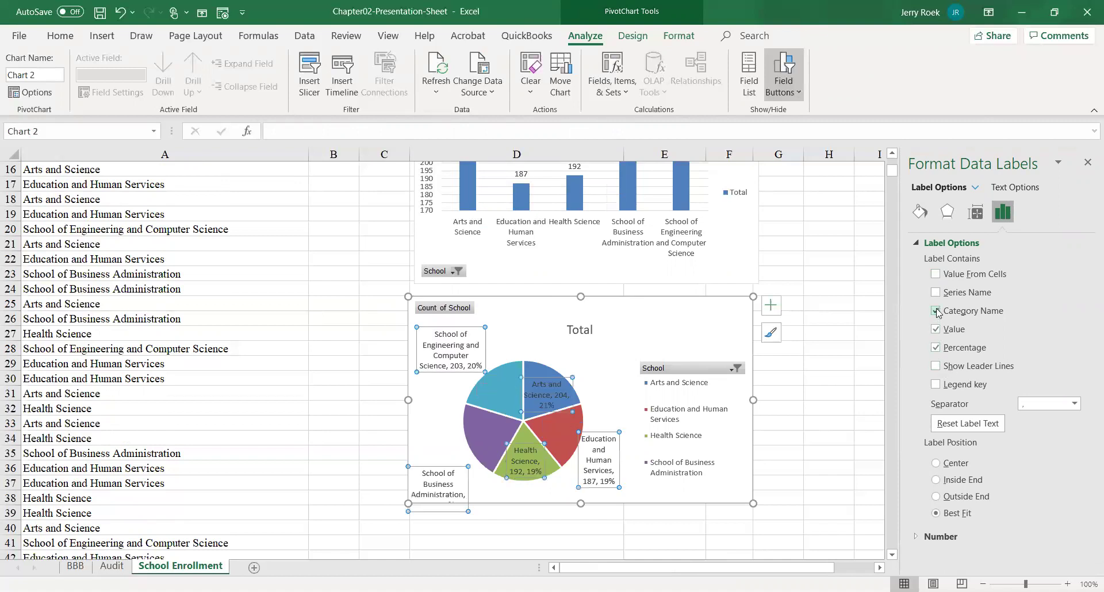
{"action": "left_click", "coordinate": [936, 497]}
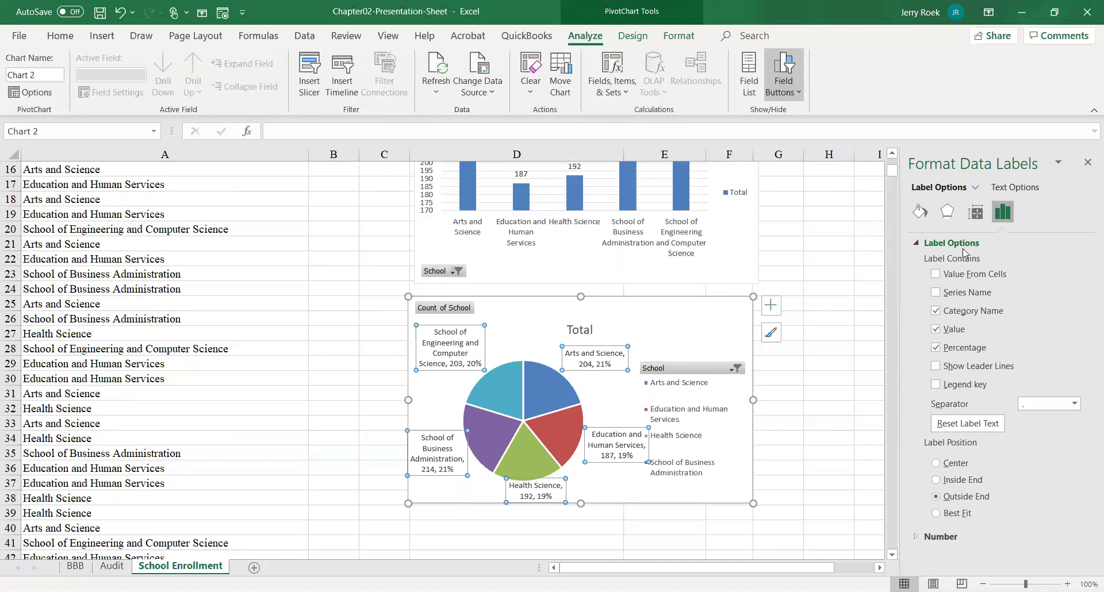
{"action": "left_click", "coordinate": [1088, 165]}
{"action": "left_click", "coordinate": [843, 333]}
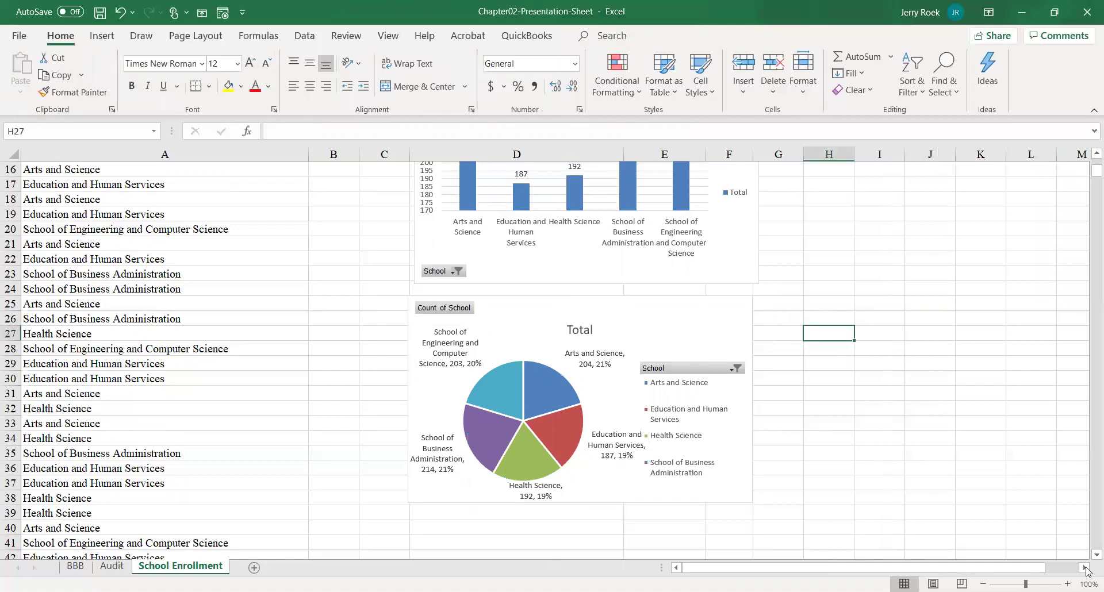
{"action": "scroll", "coordinate": [675, 426], "scroll_direction": "up", "scroll_amount": 2, "text": "ctrl"}
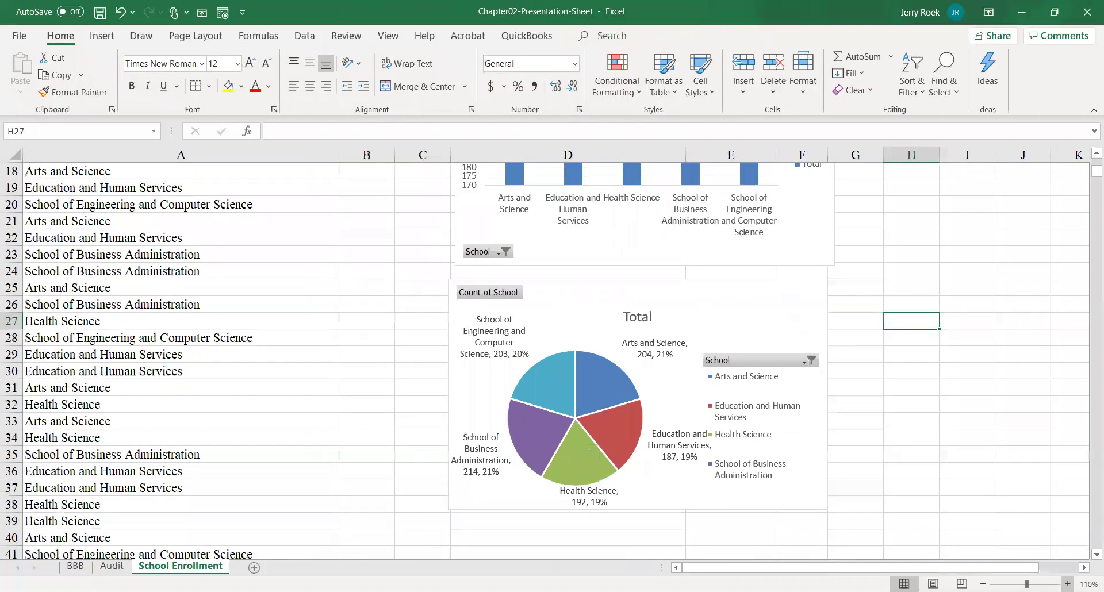